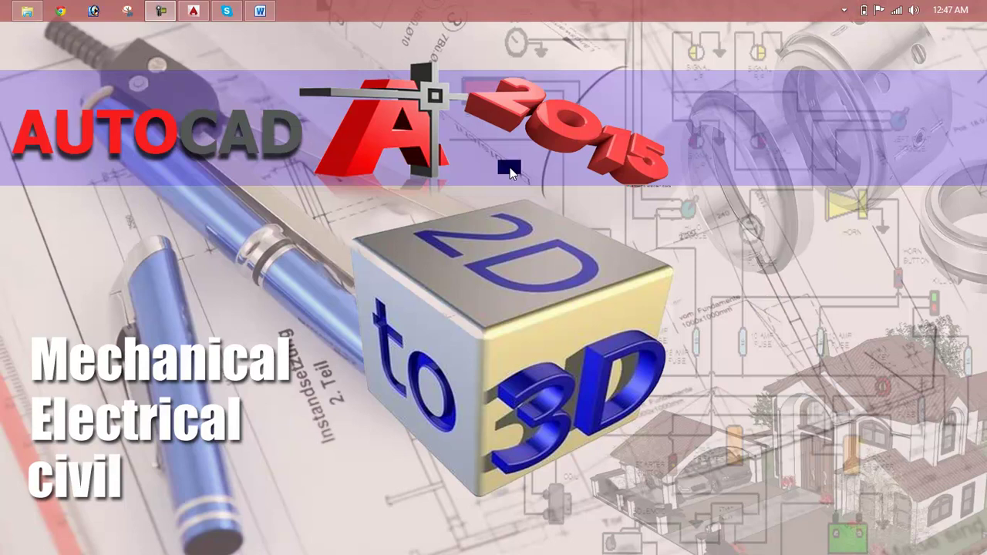
- Review the Lesson 24 region and boundary notes in Word, then return to AutoCAD
left_click(275, 10)
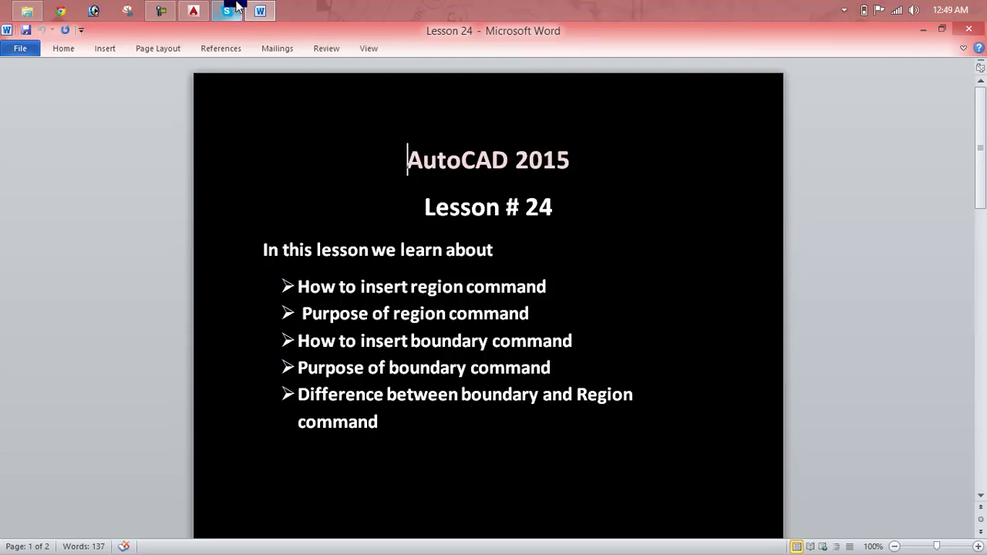
left_click(193, 10)
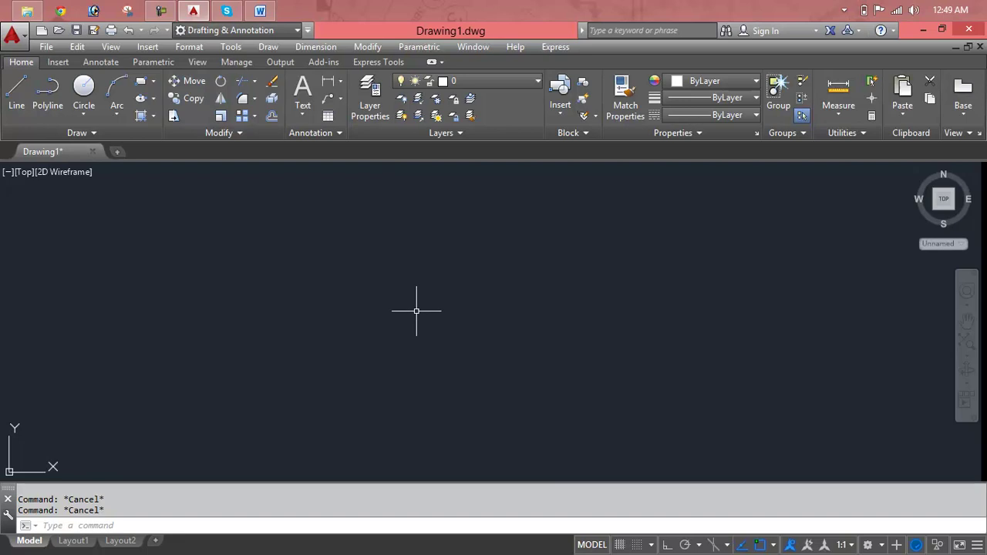
- Draw a closed six-corner chevron outline with the LINE command
type("L")
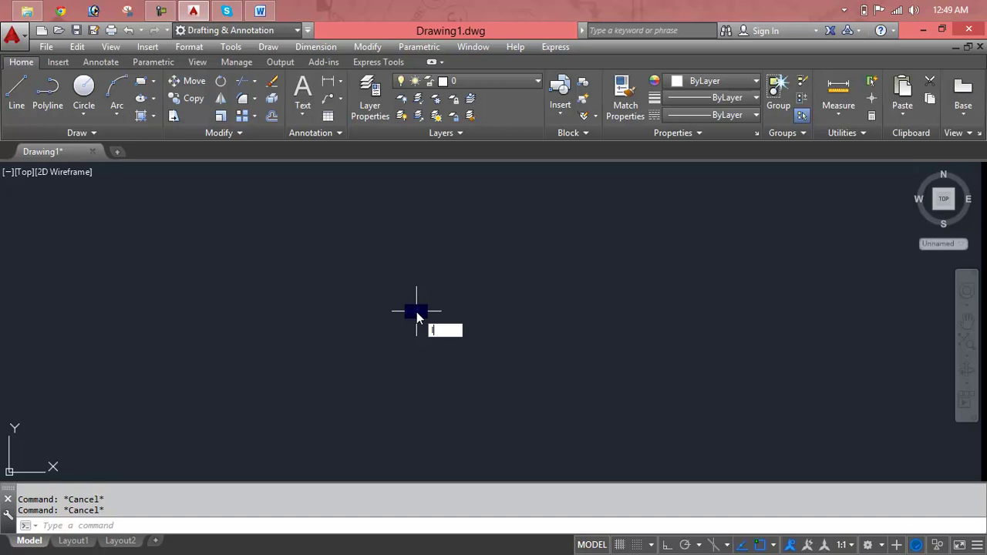
key("Return")
left_click(170, 316)
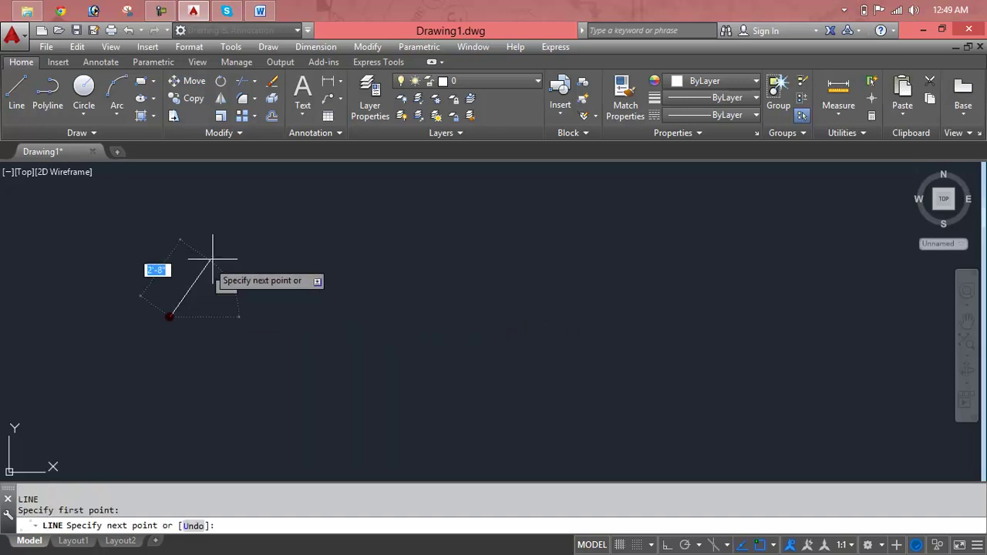
left_click(273, 199)
left_click(517, 317)
left_click(460, 433)
left_click(332, 314)
left_click(247, 418)
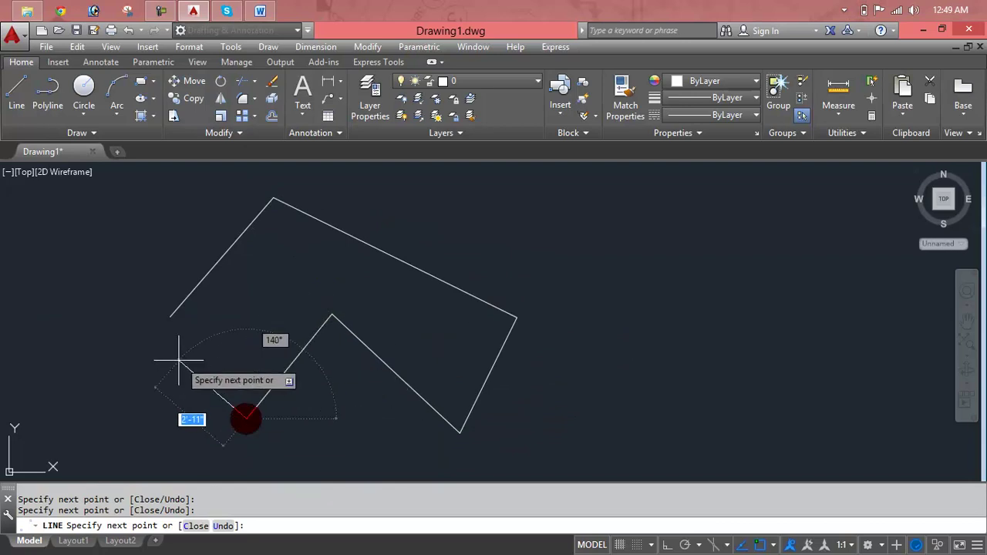
type("c")
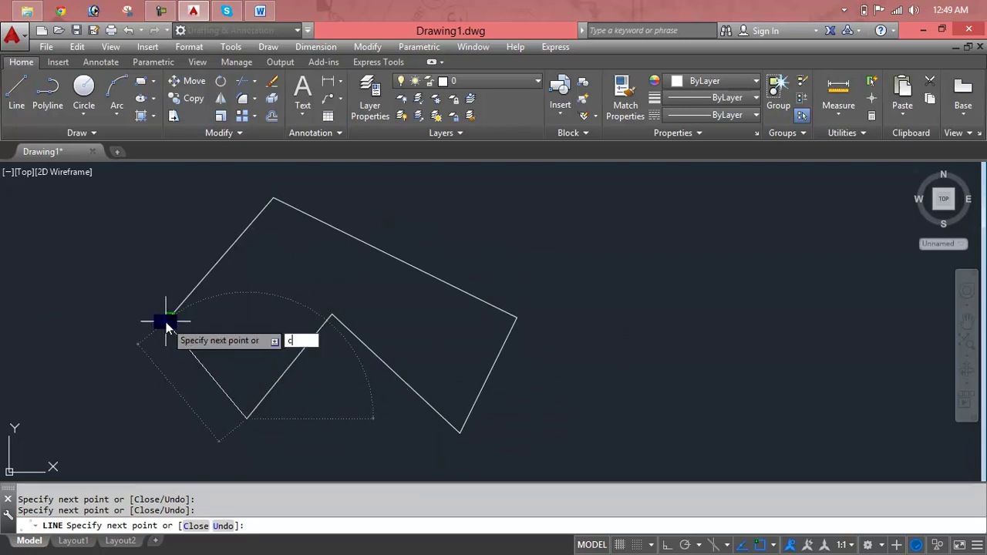
key("Return")
- Draw a second closed six-vertex outline with PLINE to the right of the chevron
middle_click_drag(249, 311, 129, 303)
type("pl")
key("Return")
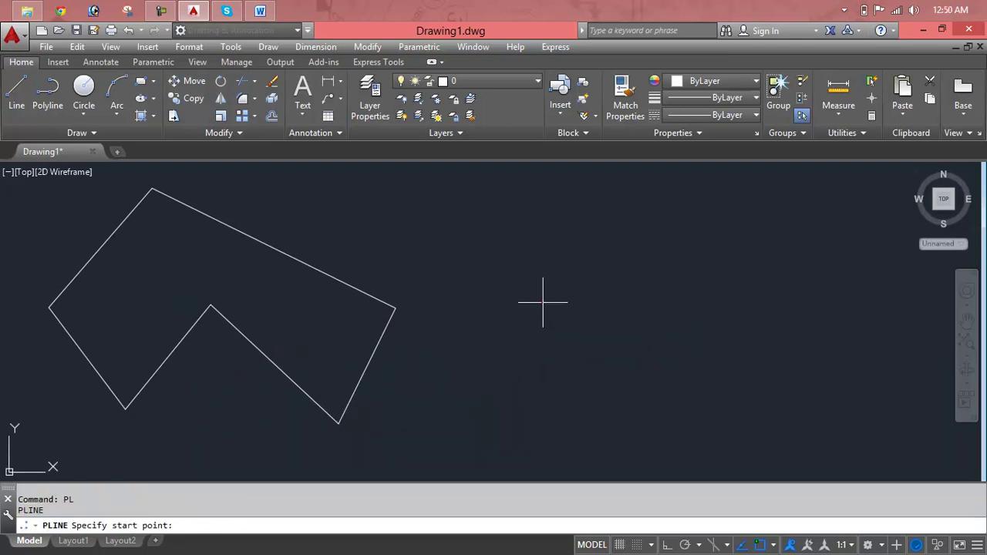
left_click(542, 301)
left_click(731, 179)
left_click(832, 306)
left_click(696, 347)
left_click(668, 252)
left_click(633, 452)
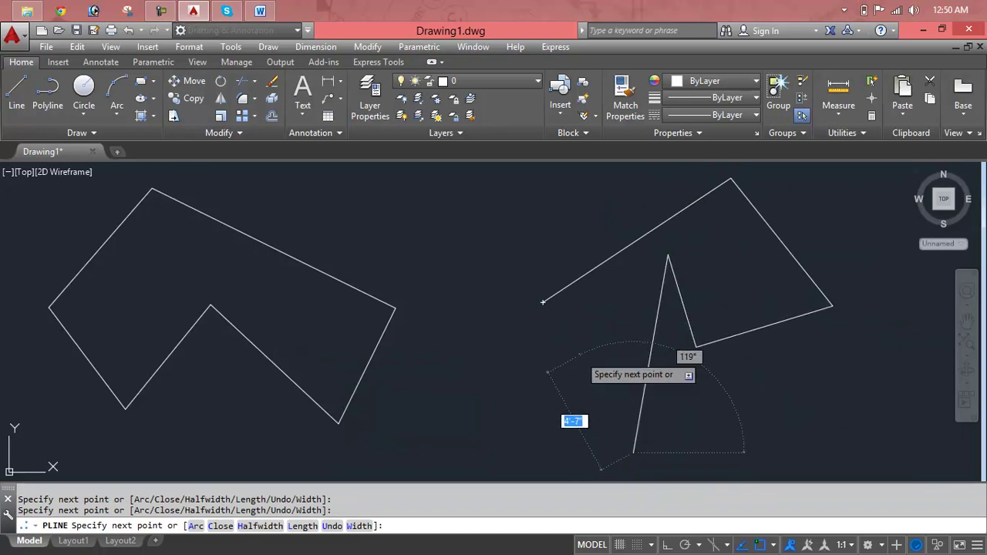
type("c")
key("Return")
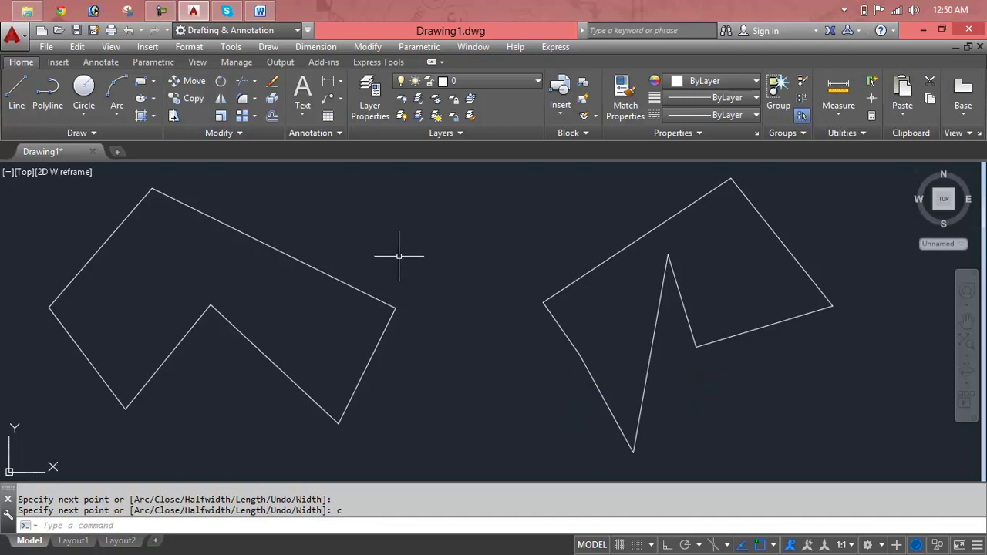
left_click(352, 290)
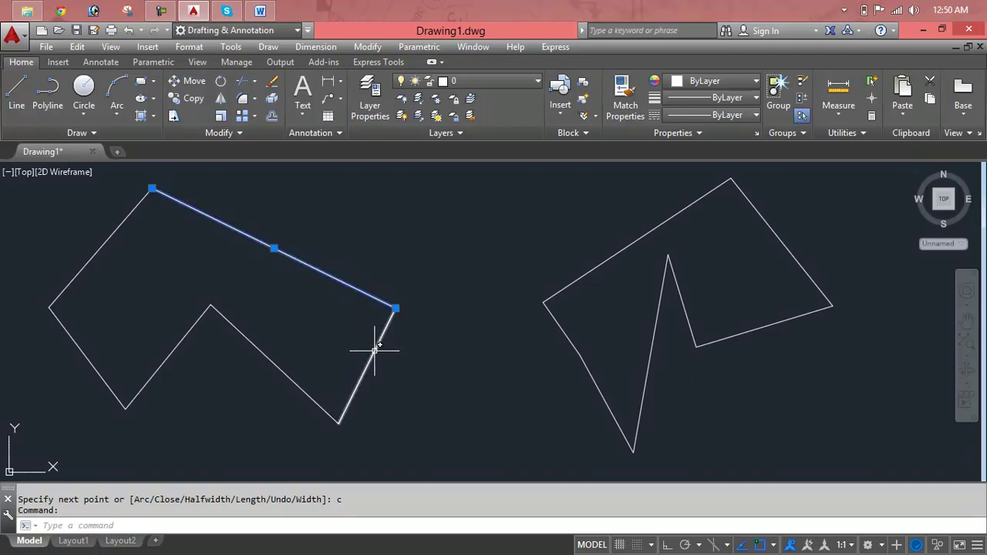
left_click(374, 351)
left_click(272, 360)
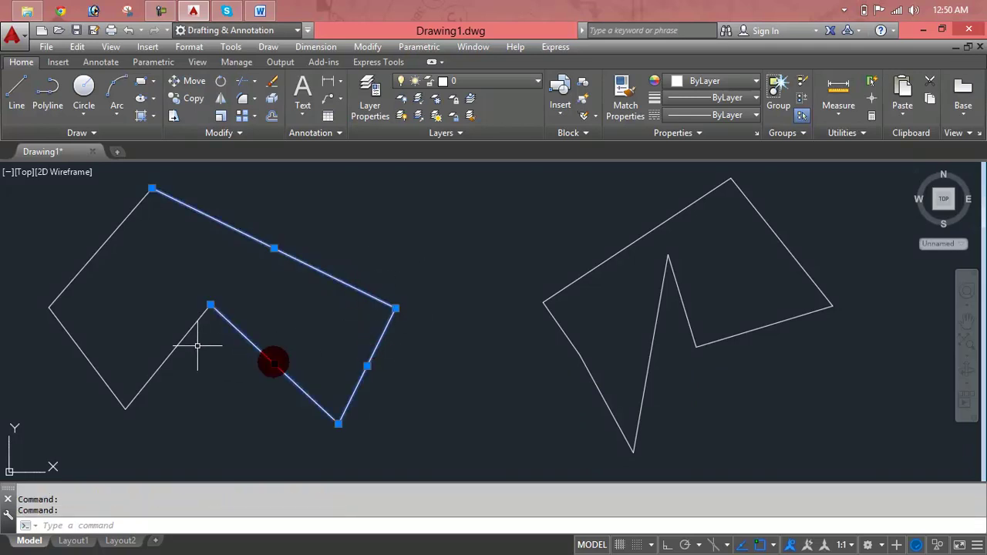
left_click(184, 334)
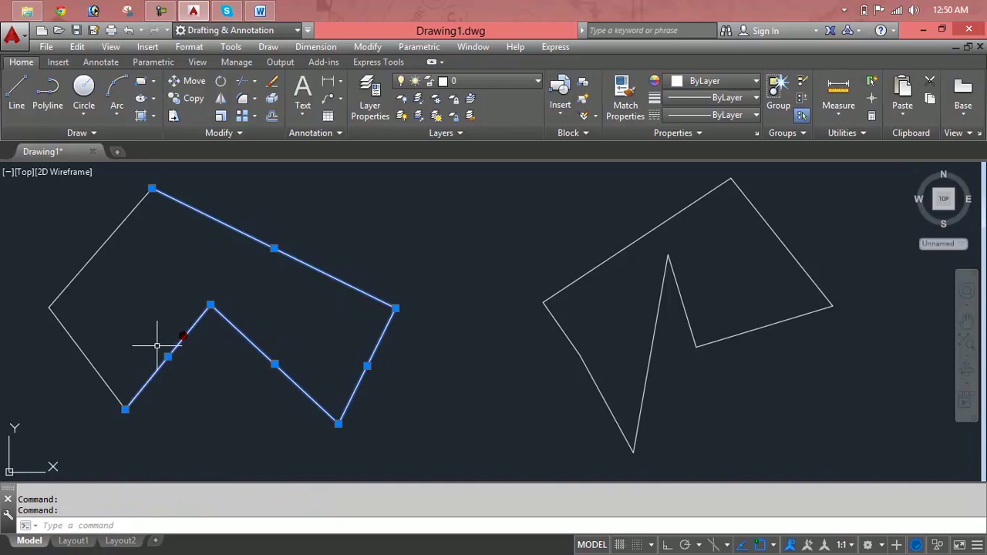
left_click(88, 356)
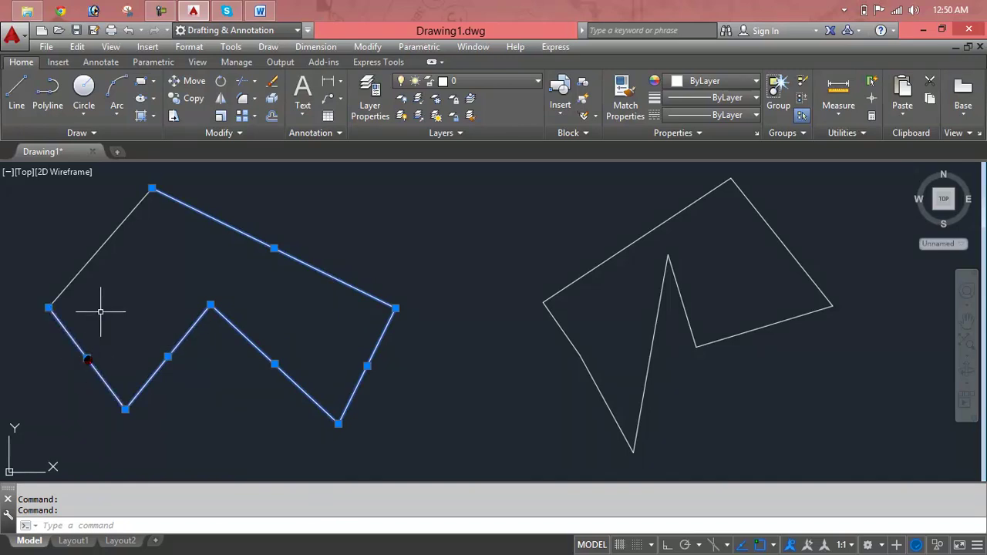
left_click(85, 270)
left_click(86, 265)
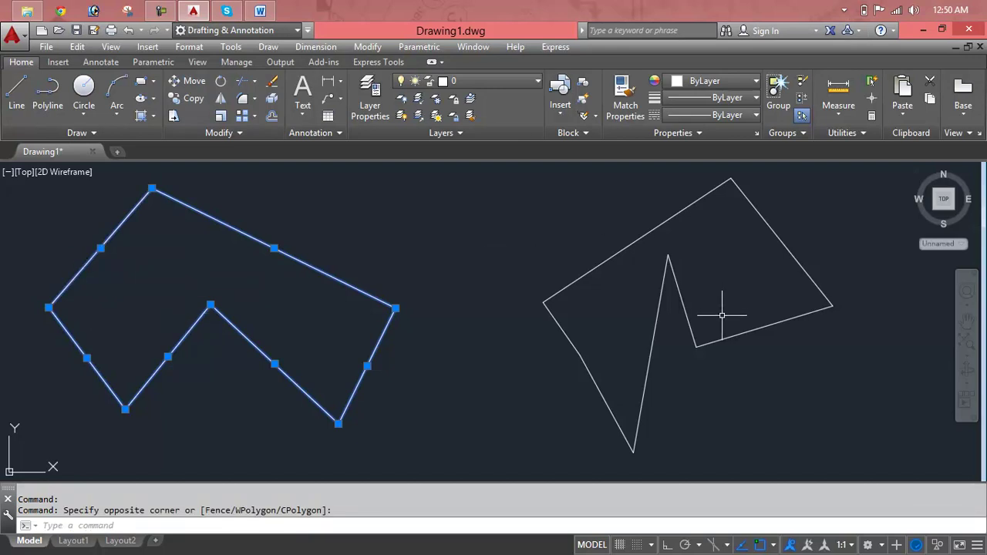
left_click(711, 343)
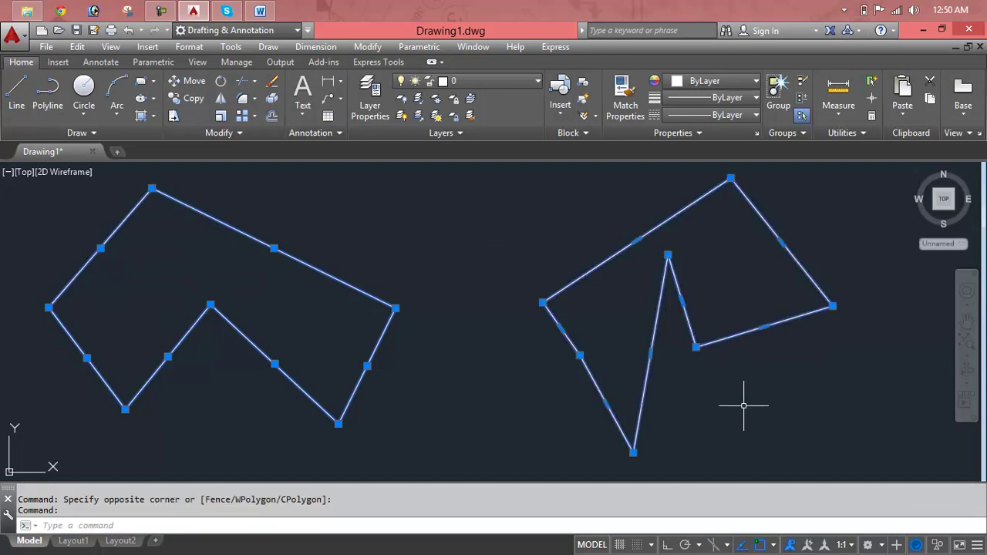
key("Escape")
key("Escape")
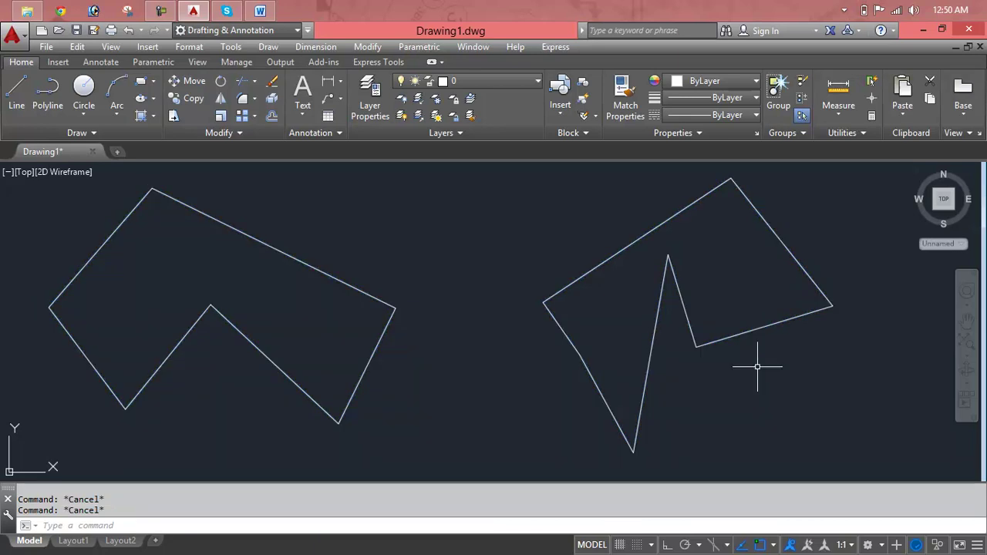
left_click(732, 334)
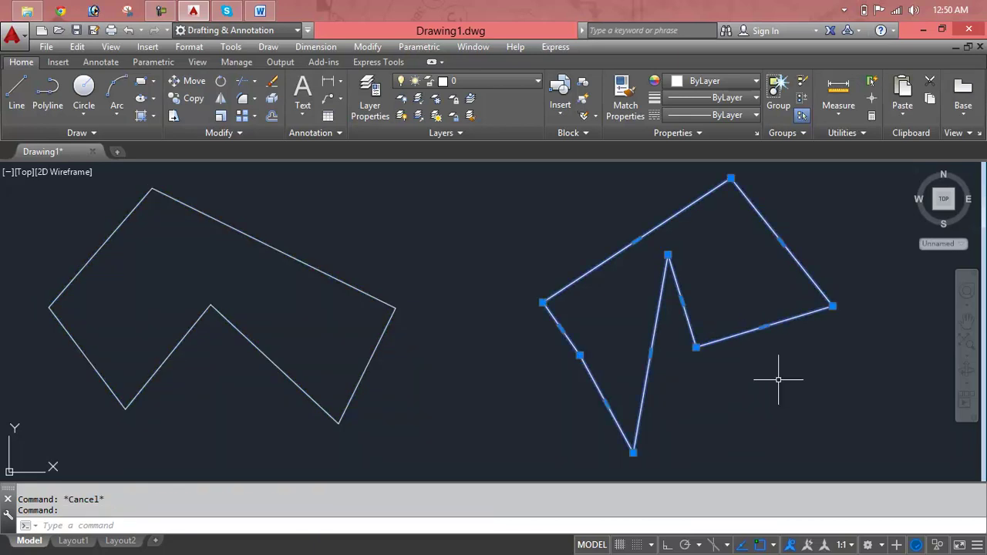
key("Escape")
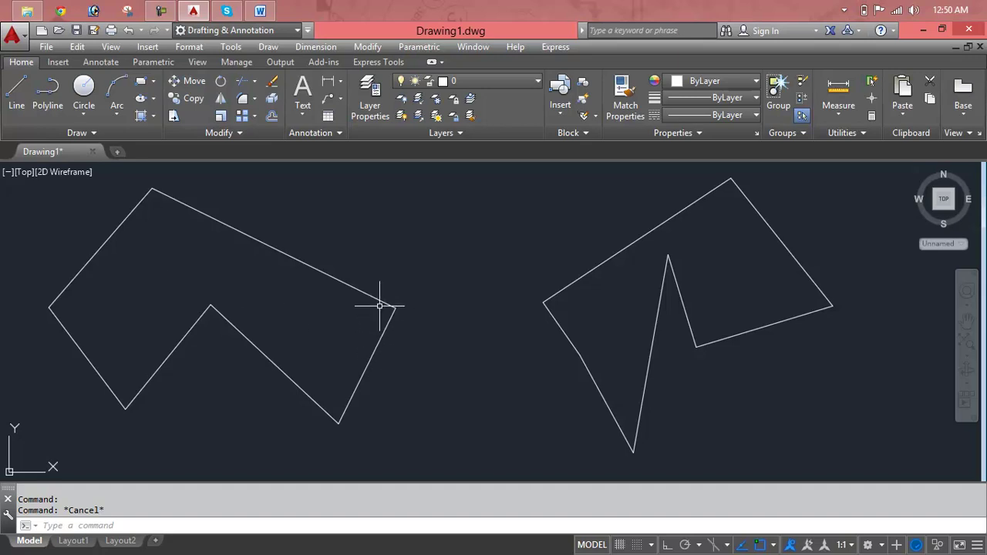
- Erase the right polyline outline
scroll(379, 309, "down", 2)
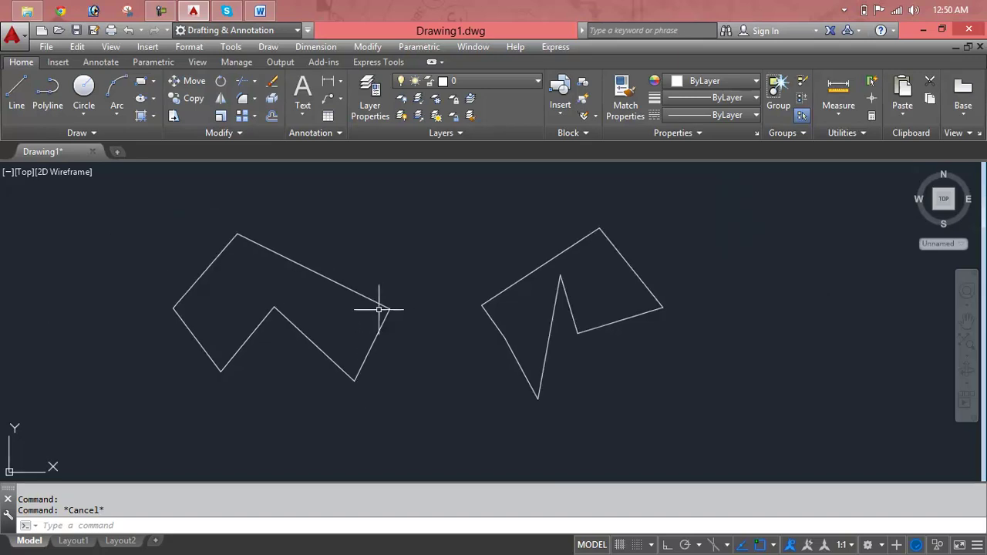
left_click(557, 297)
key("Delete")
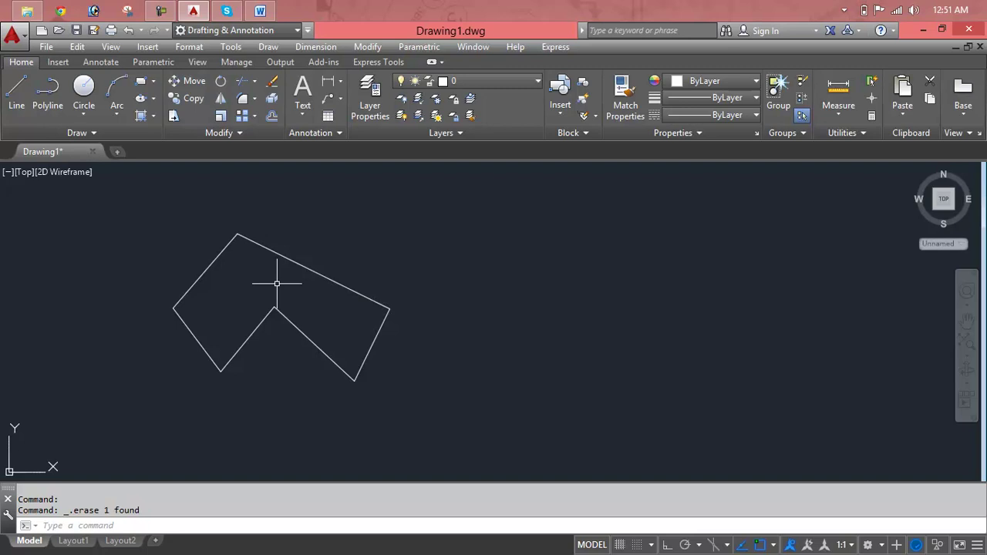
- Trace a closed polyline over every chevron corner, starting at the inner notch
type("pl")
key("Return")
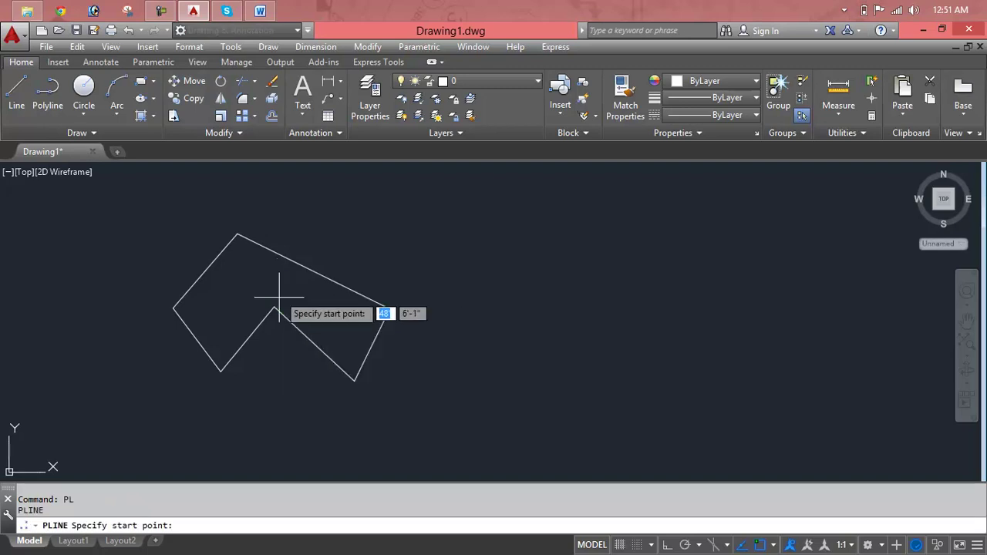
left_click(273, 307)
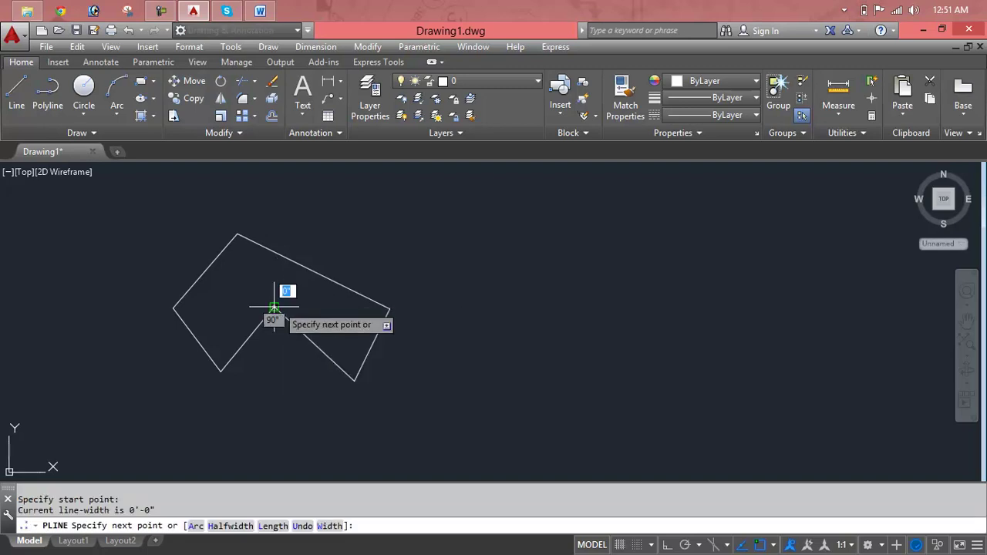
left_click(352, 379)
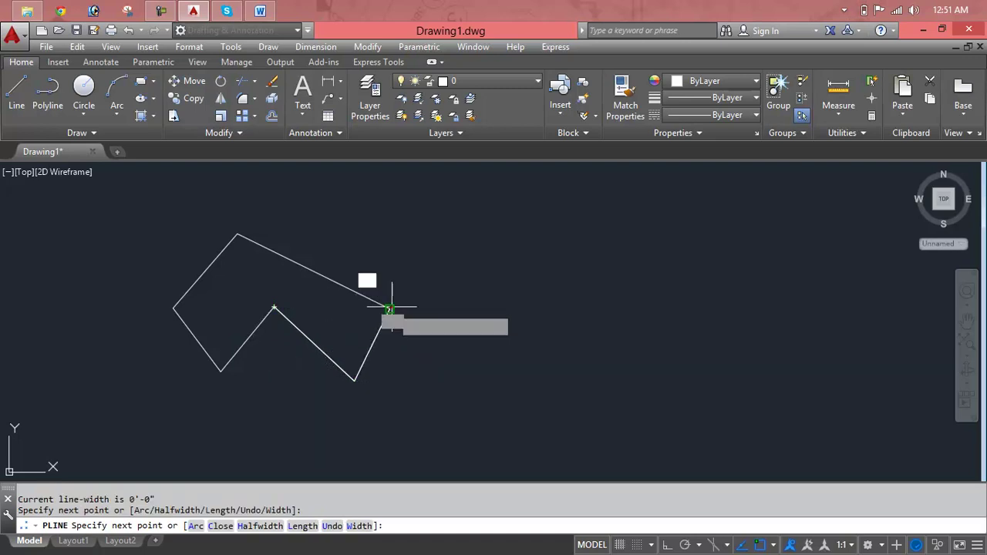
left_click(389, 308)
left_click(237, 235)
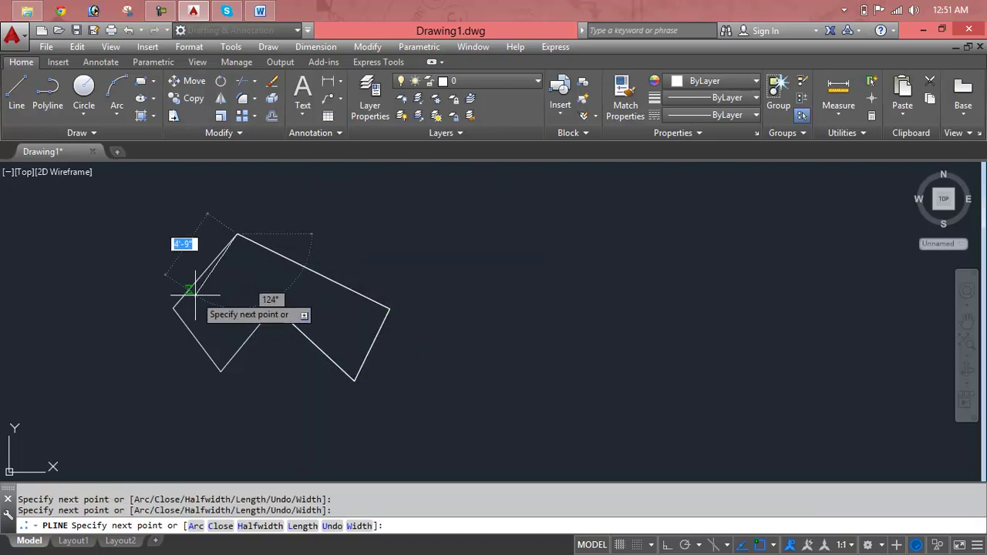
left_click(173, 309)
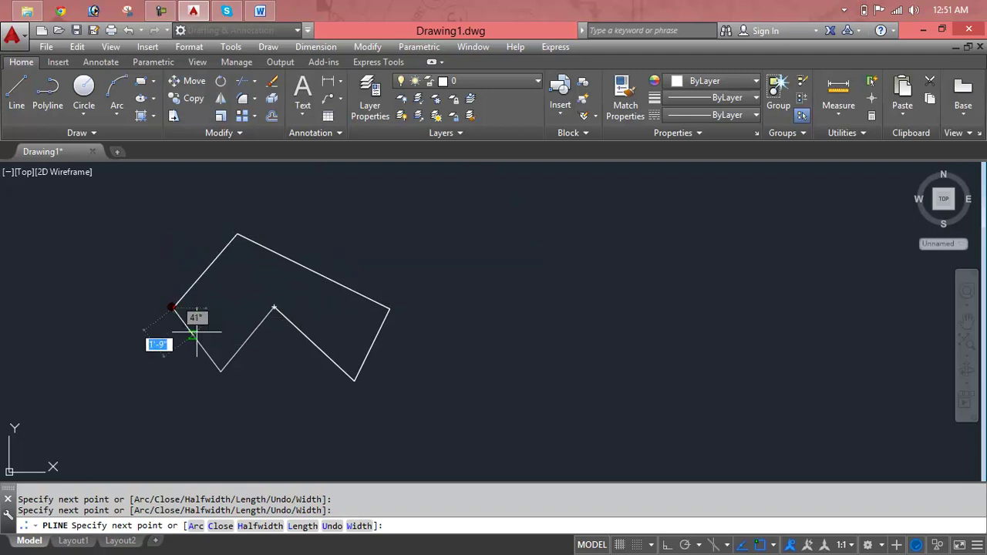
left_click(221, 371)
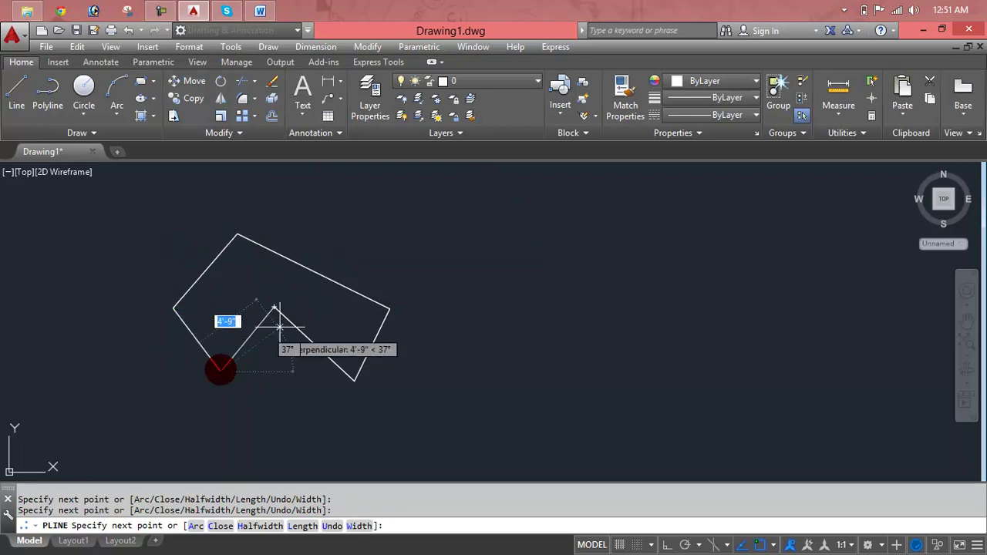
left_click(274, 309)
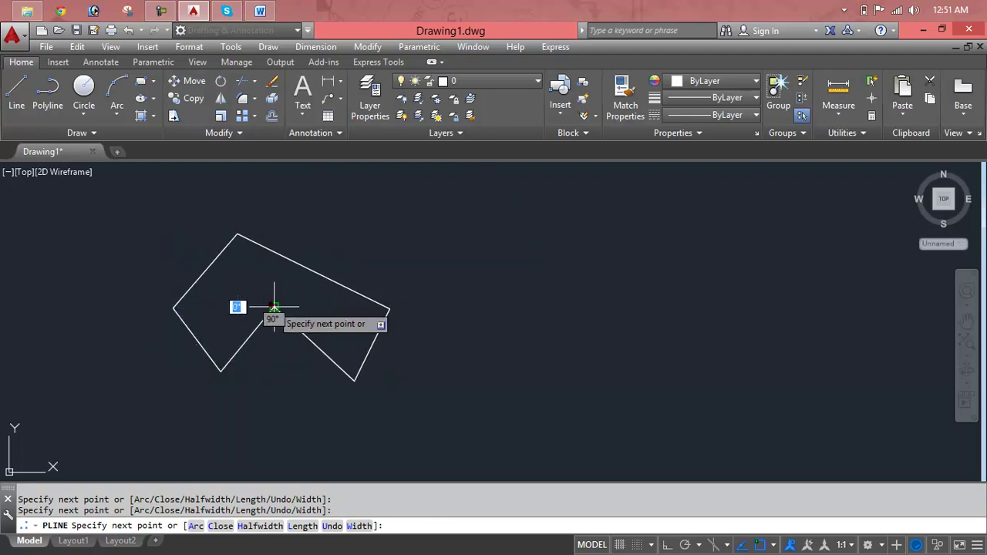
type("c")
key("Return")
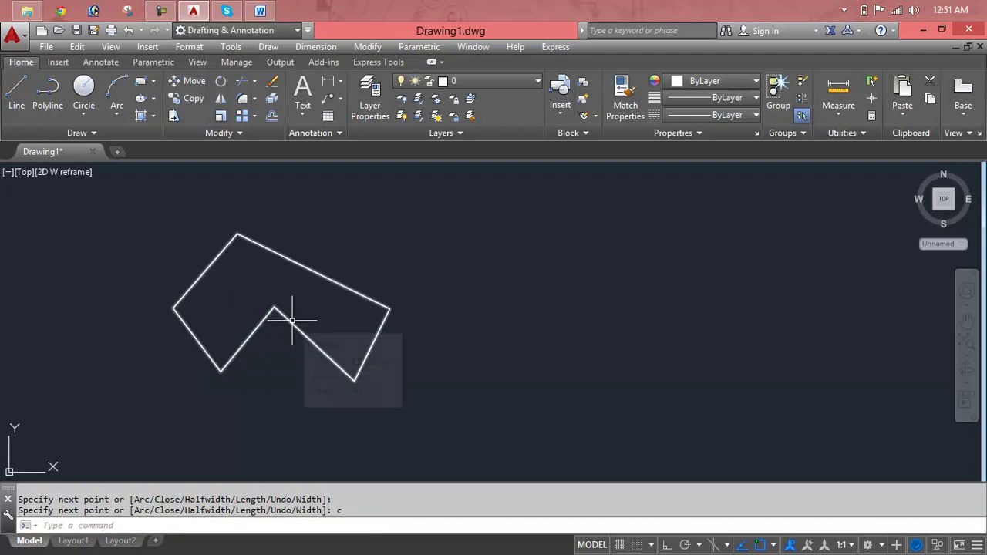
key("Escape")
key("Escape")
- Move the traced polyline from its right vertex to a spot right of the chevron
type("m")
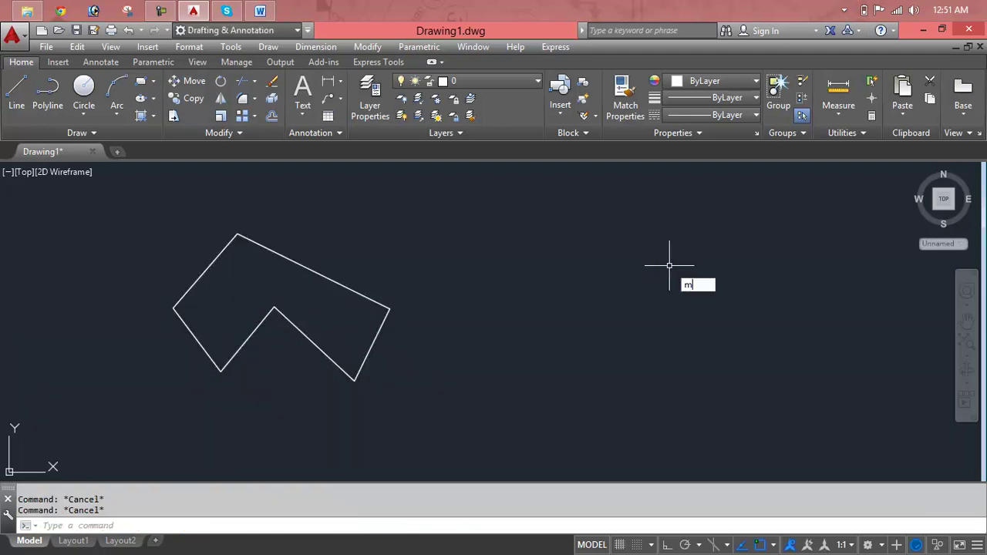
key("Return")
left_click(372, 321)
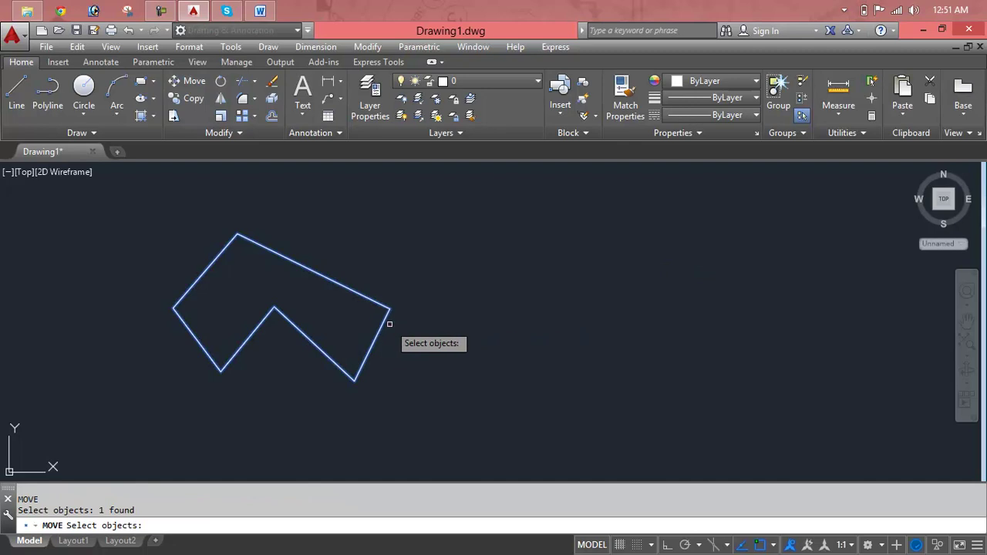
key("Return")
left_click(389, 310)
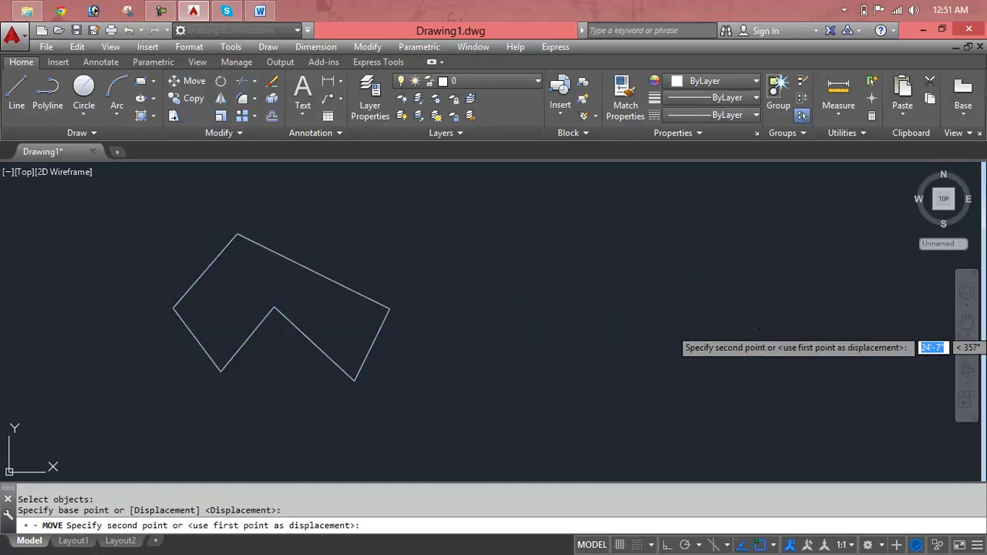
left_click(760, 329)
key("Escape")
key("Escape")
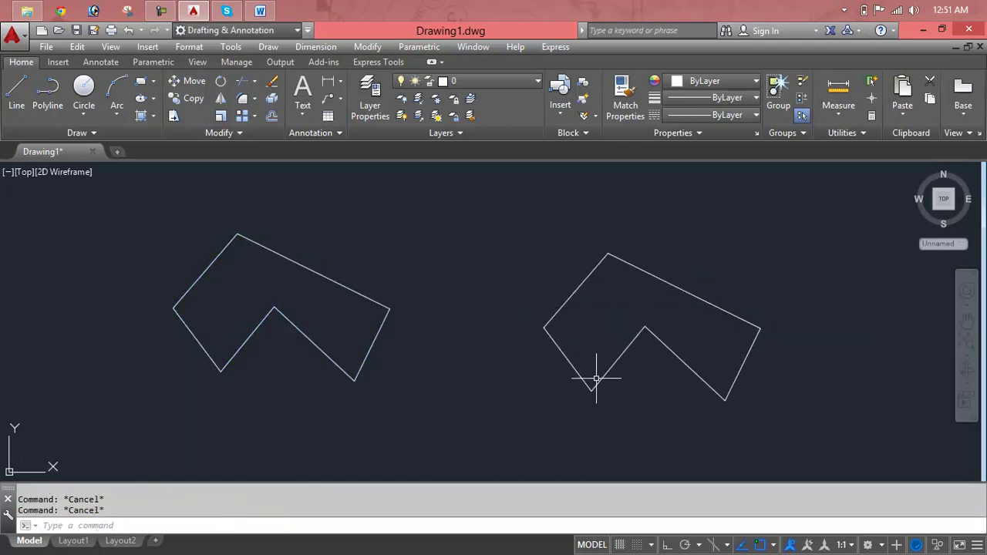
- Crossing-select the moved polyline on the right and delete it
left_click(580, 377)
left_click(384, 311)
left_click(378, 297)
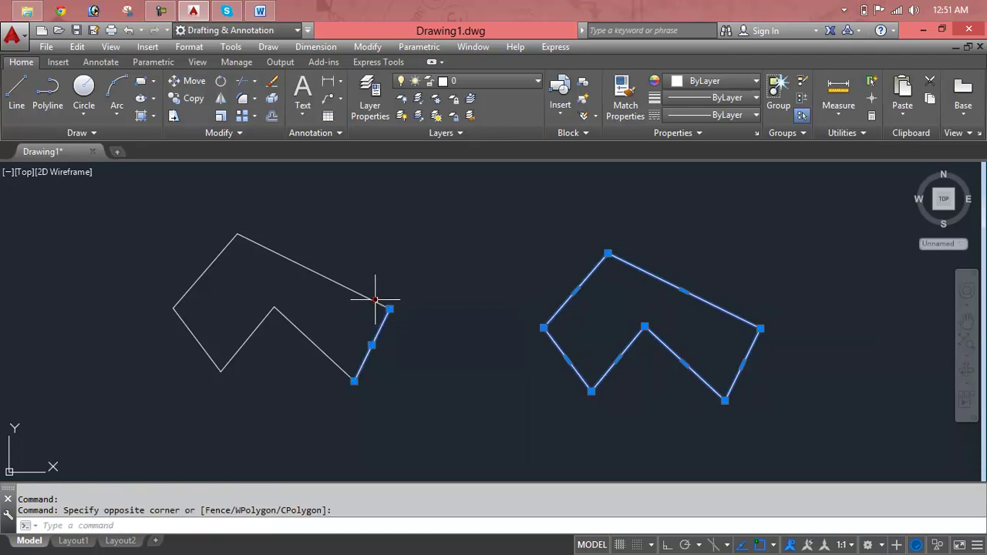
left_click(375, 299)
key("Escape")
key("Escape")
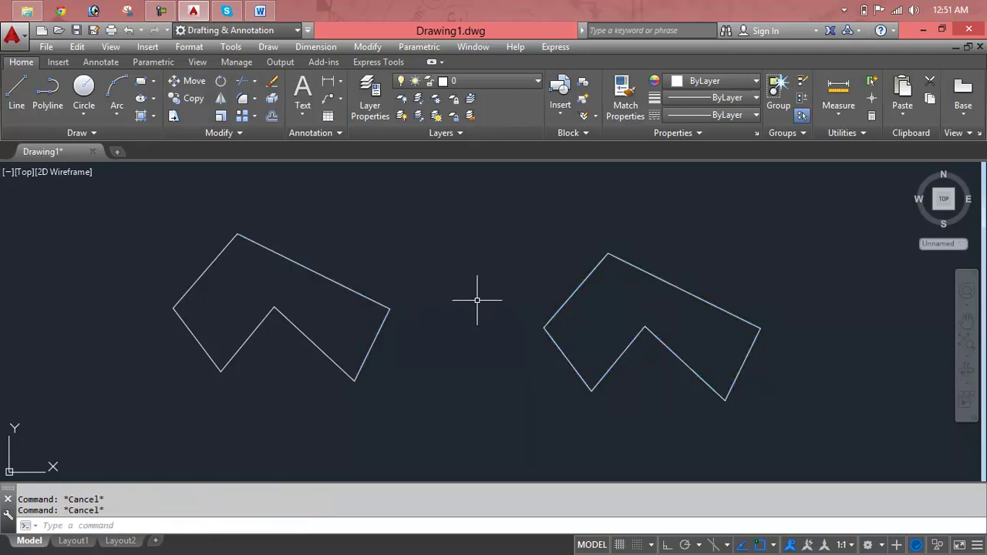
left_click(795, 267)
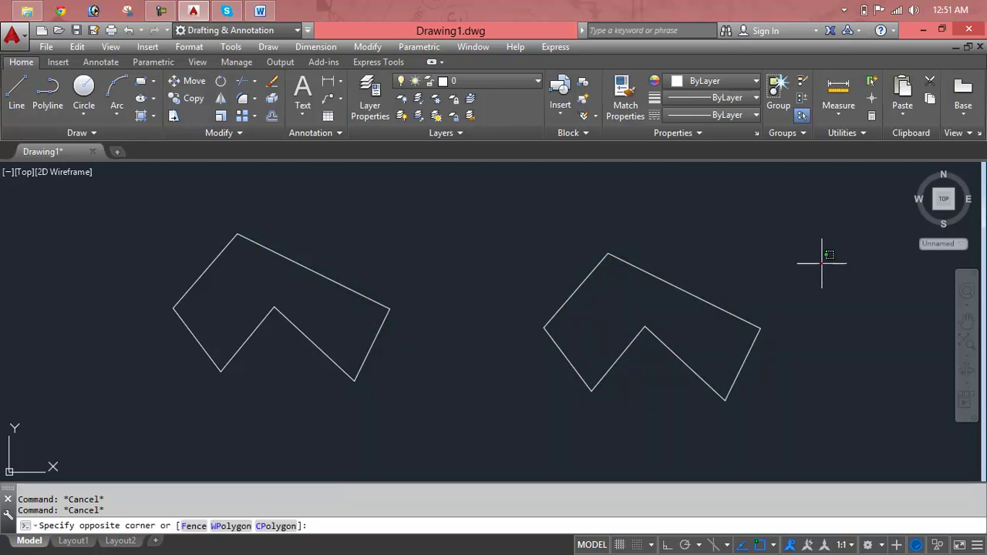
left_click(561, 397)
key("Delete")
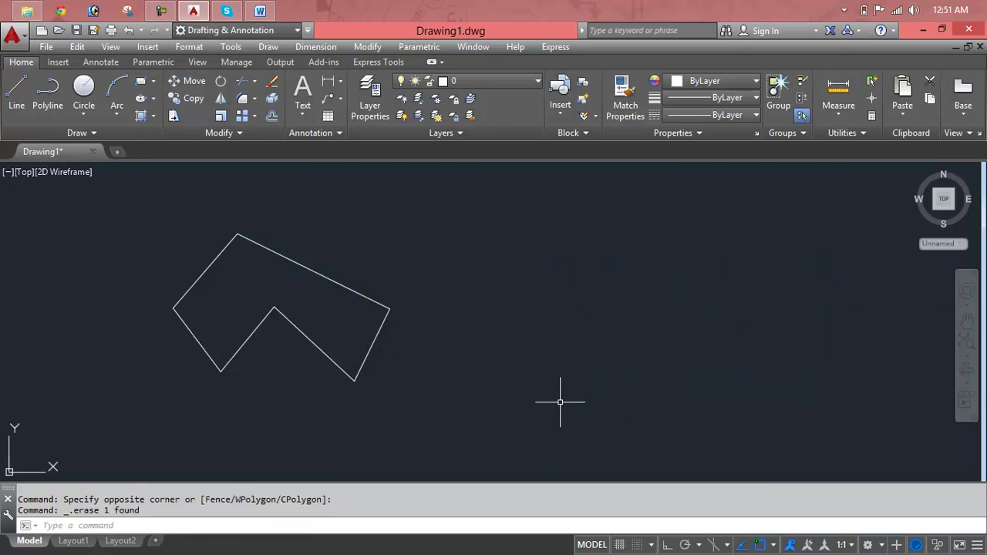
key("Escape")
key("Escape")
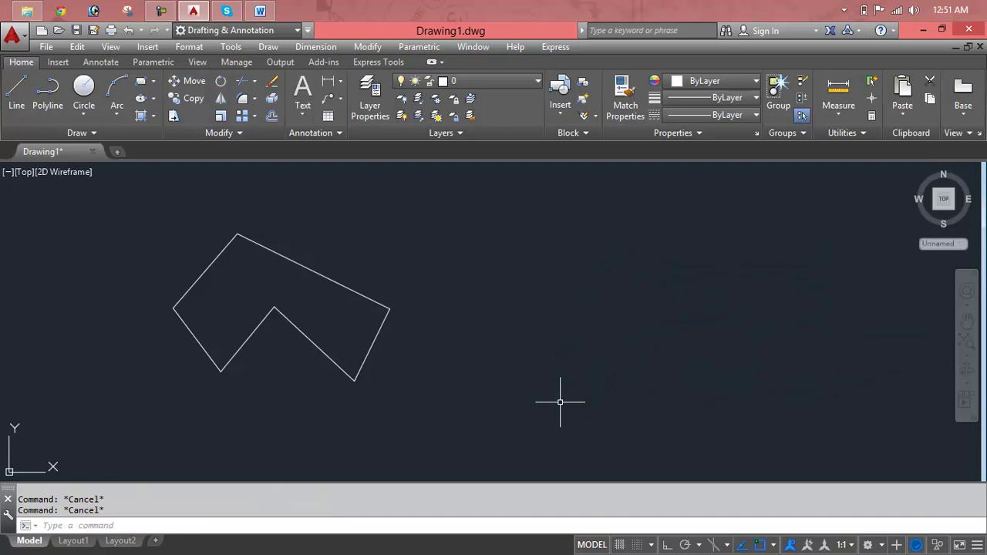
- Copy the six chevron lines from the notch vertex to a spot on the right
left_click(427, 214)
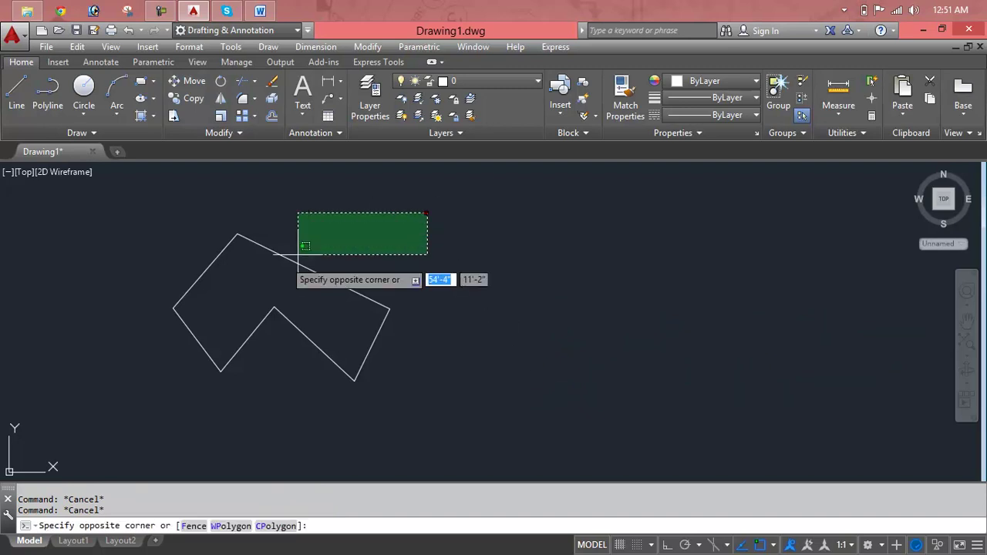
left_click(87, 425)
type("Cp")
key("Return")
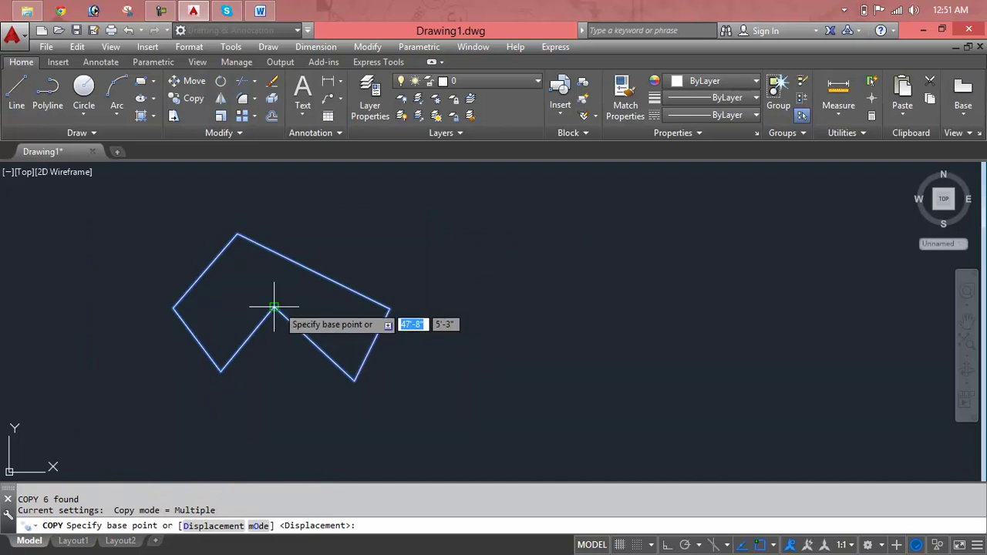
left_click(274, 307)
left_click(757, 291)
key("Escape")
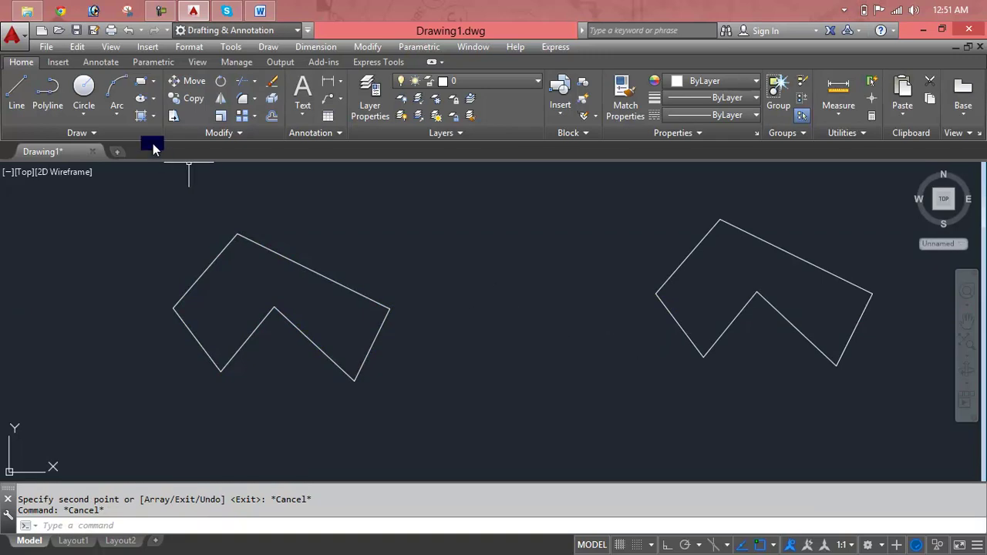
left_click(155, 118)
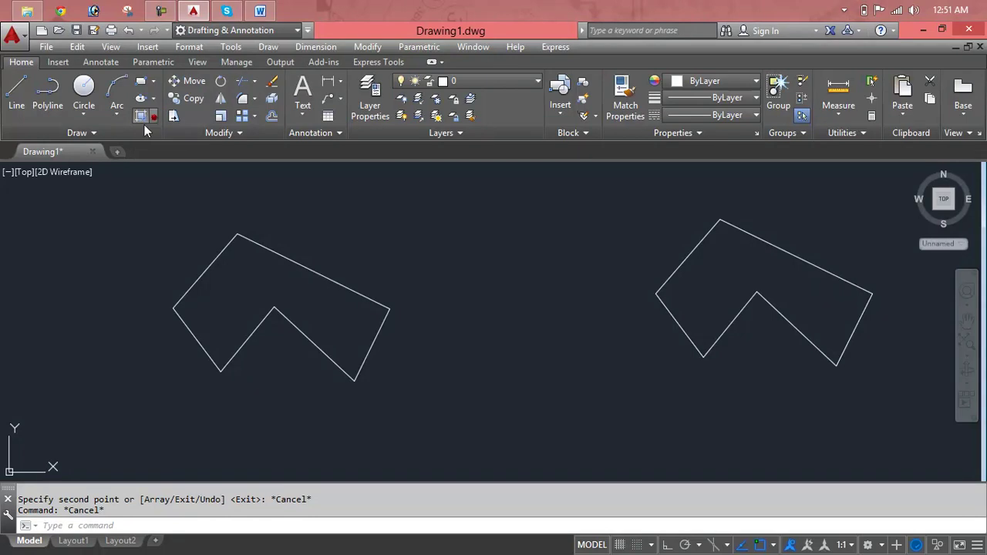
left_click(101, 132)
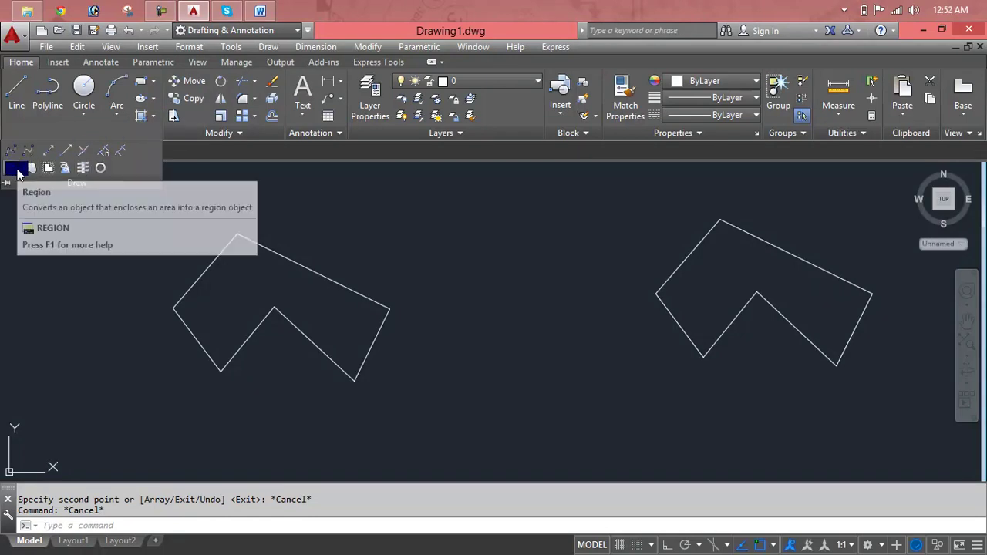
mouse_move(15, 168)
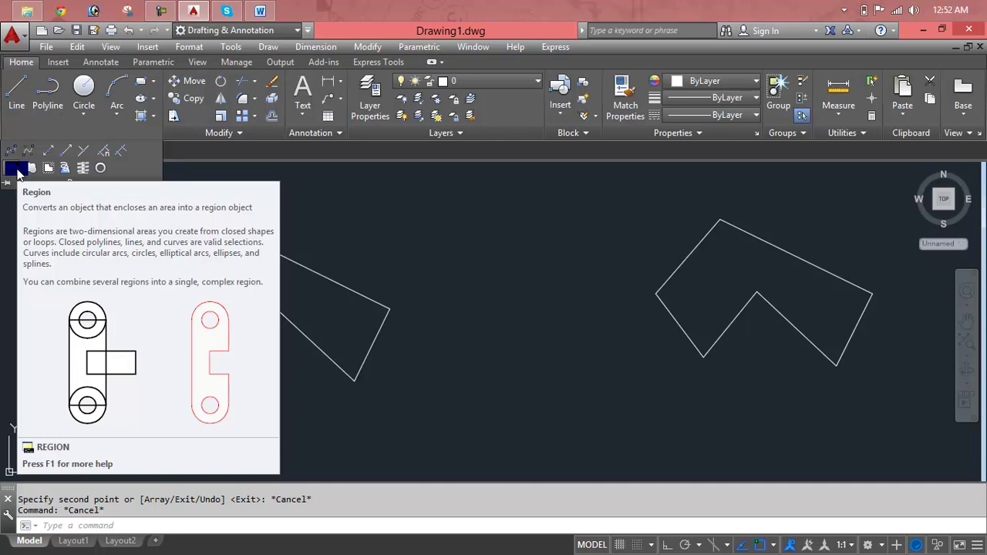
left_click(153, 122)
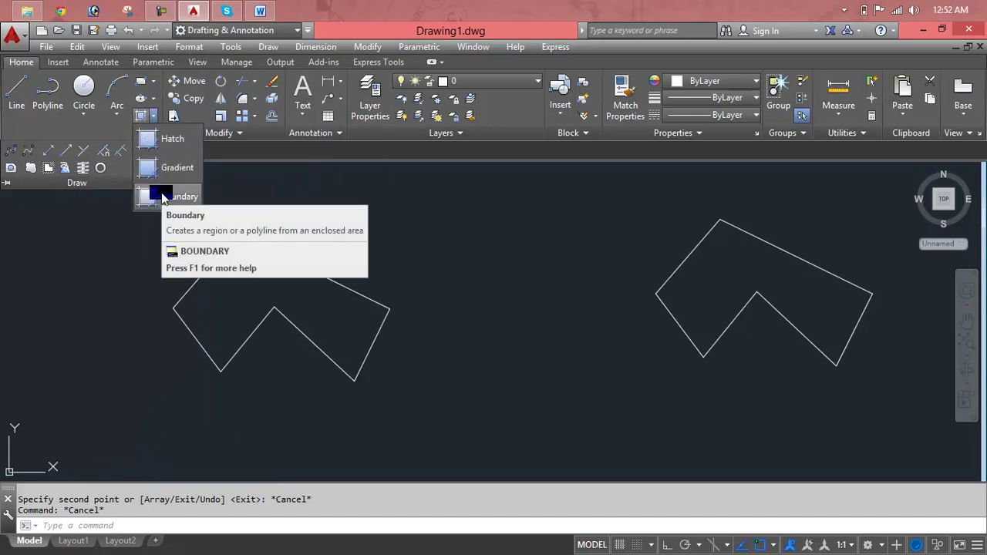
mouse_move(173, 197)
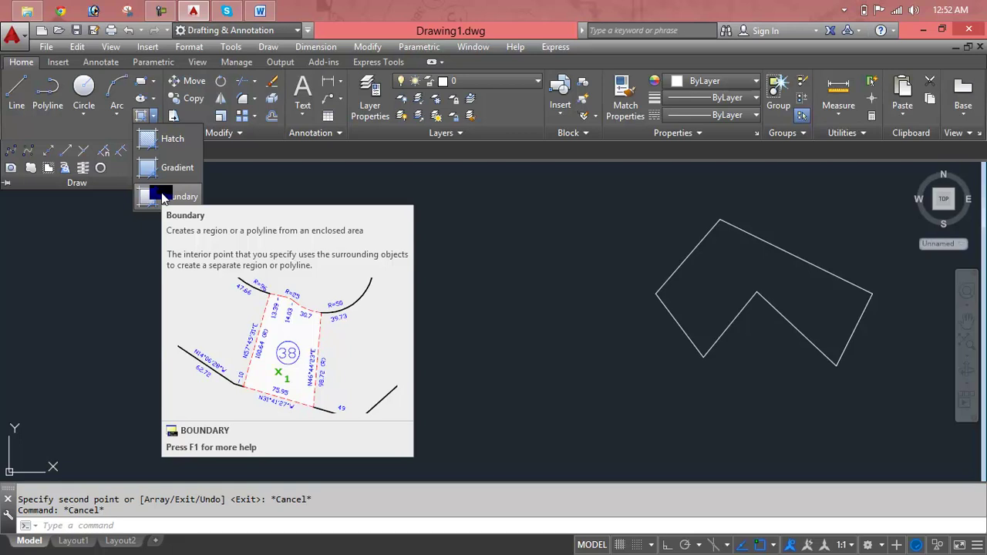
key("Escape")
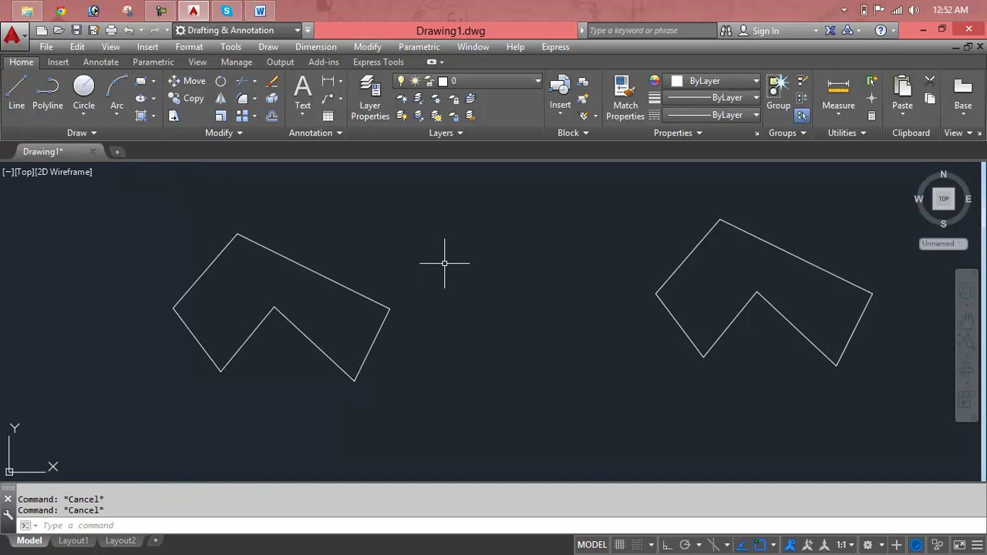
- Open the Boundary Creation dialog with BO, with object type set to Polyline
left_click(262, 47)
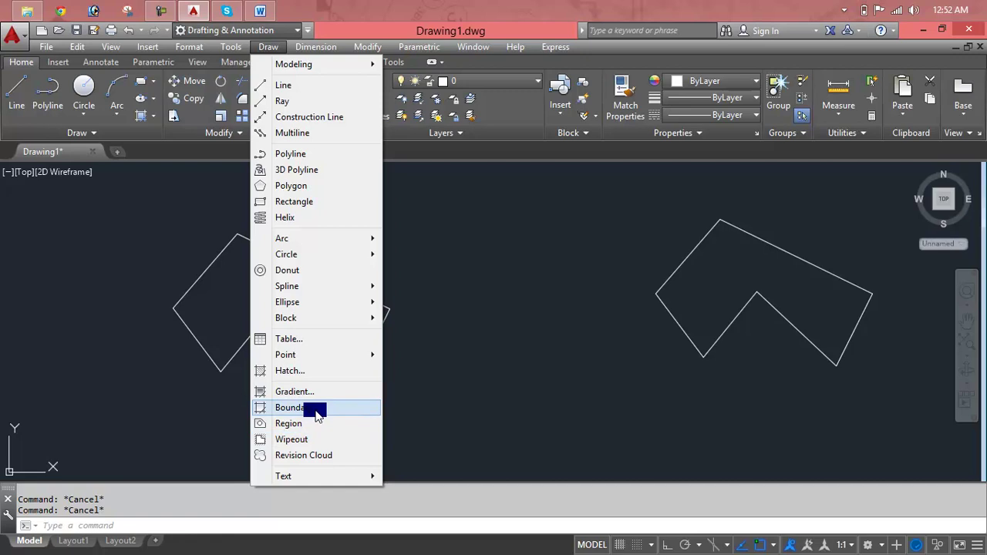
key("Escape")
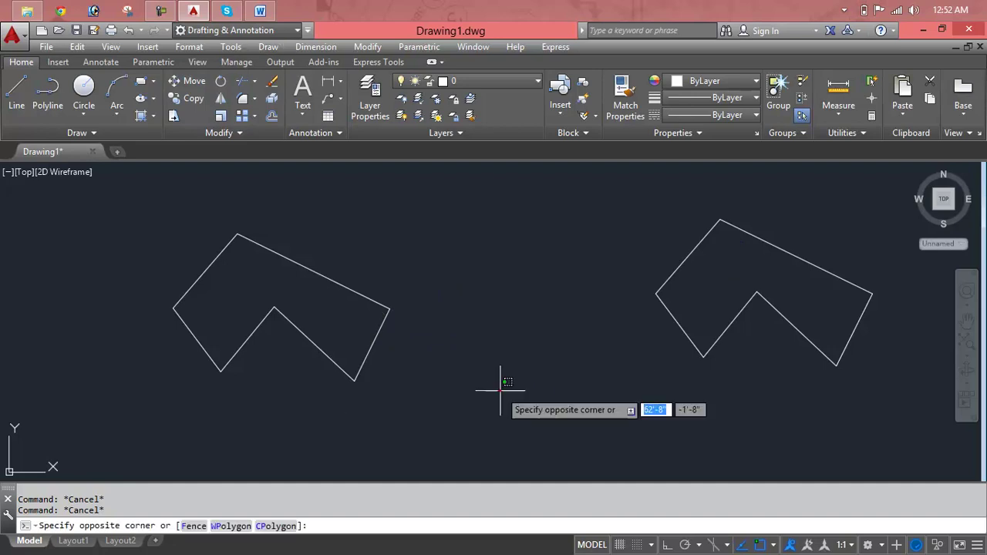
key("Escape")
type("bo")
key("Return")
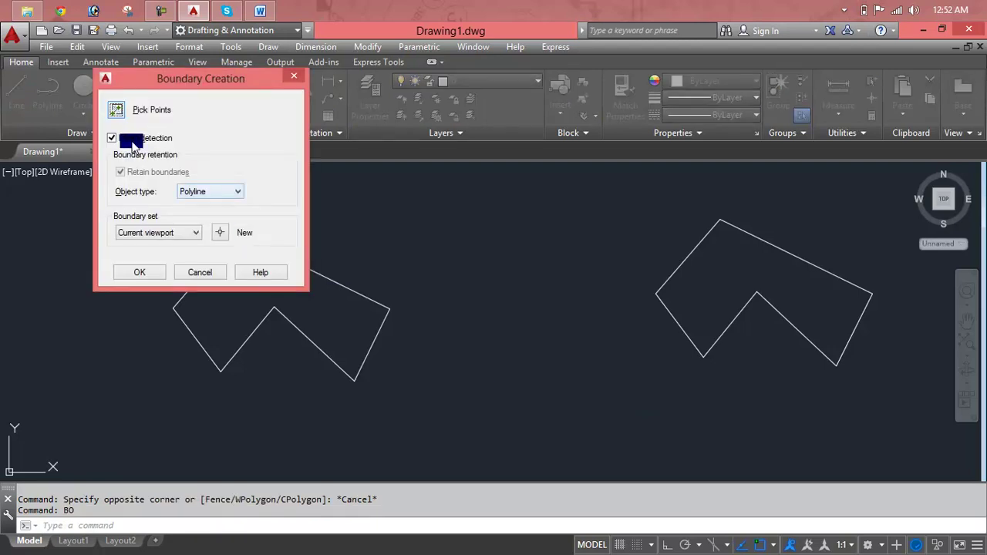
- Pick an interior point inside the left chevron to create one boundary polyline
left_click(121, 112)
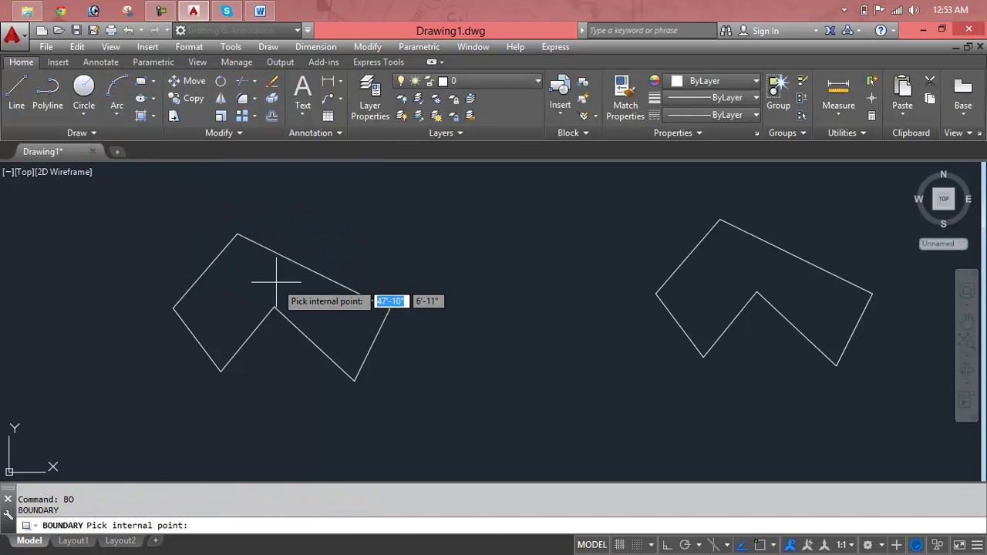
left_click(245, 282)
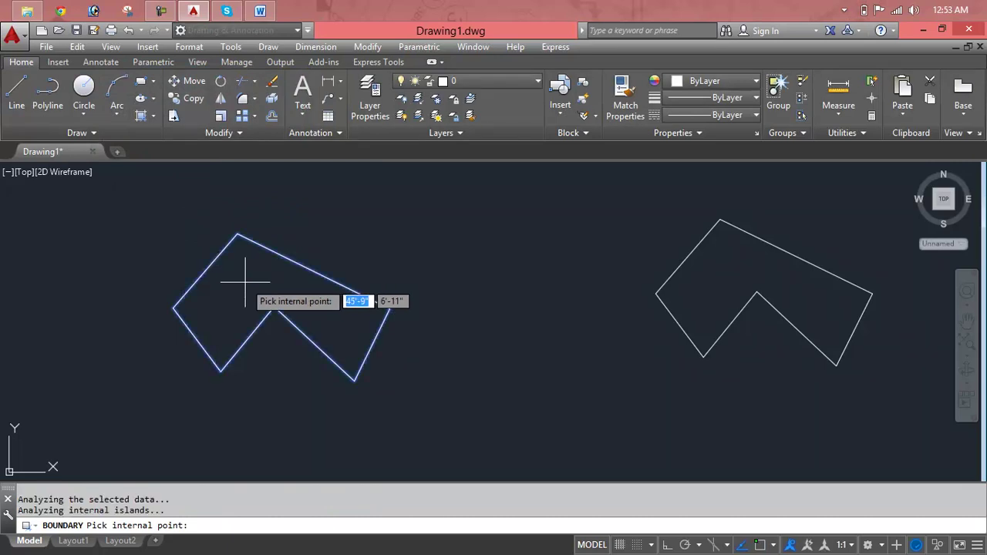
key("Return")
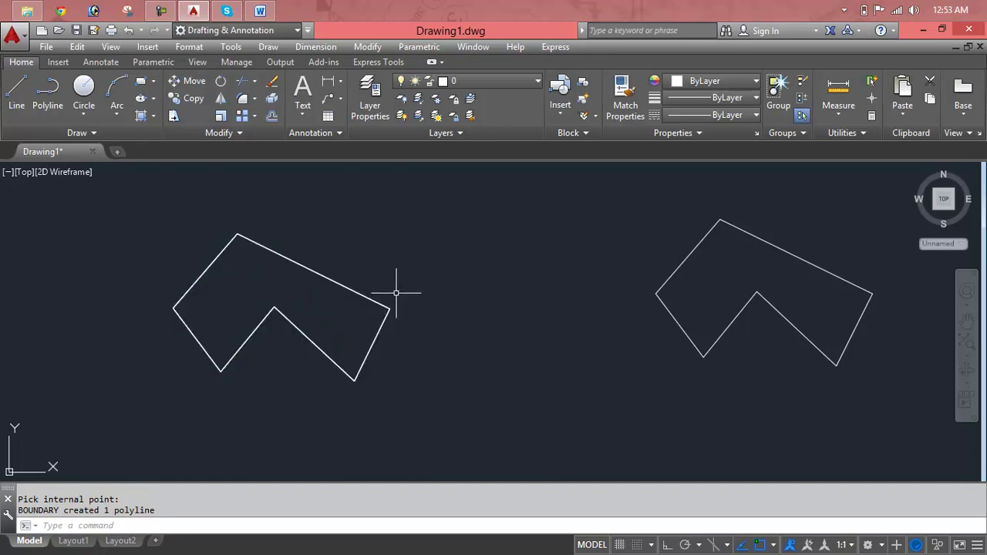
key("Escape")
key("Escape")
- Use REG on the right chevron's lines to create one region
type("REG")
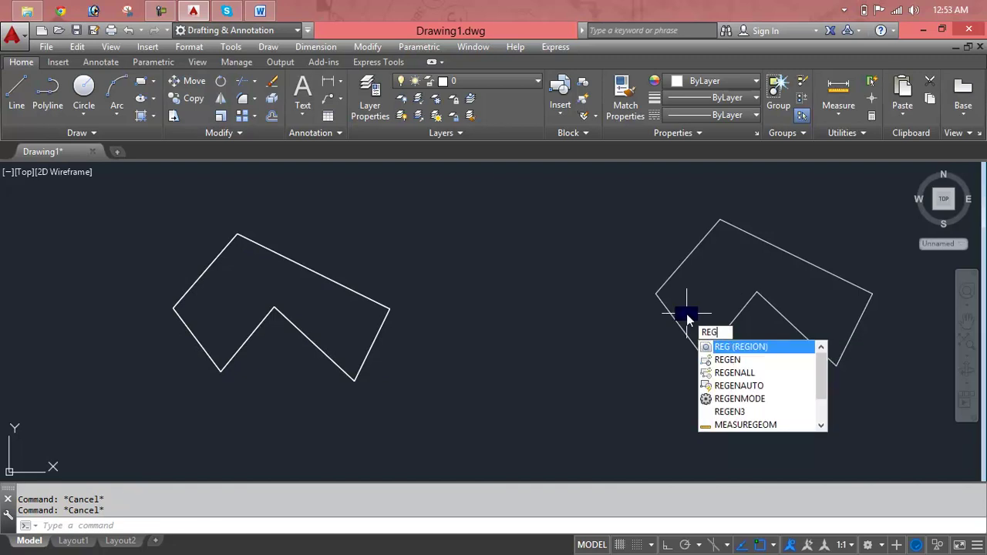
key("Return")
left_click(669, 277)
left_click(664, 308)
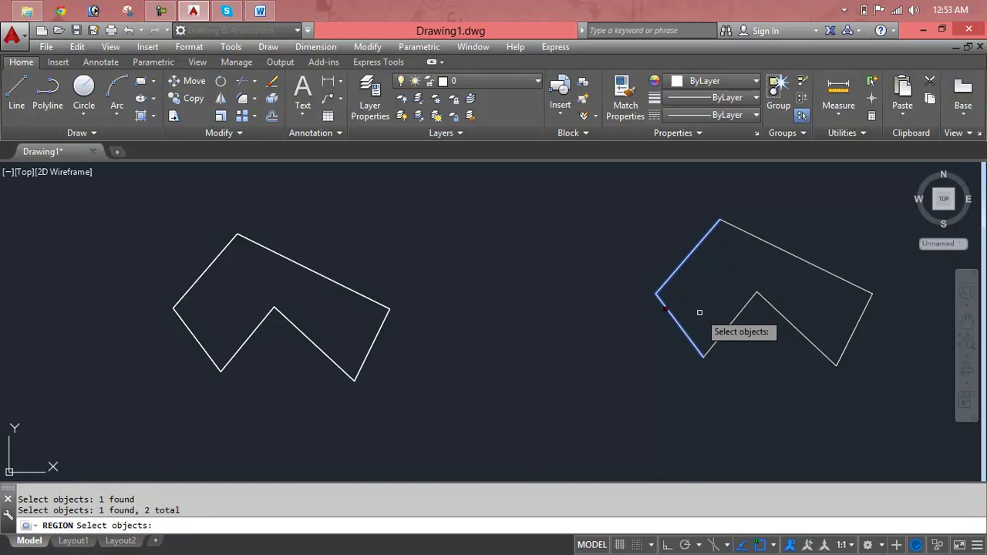
left_click(721, 333)
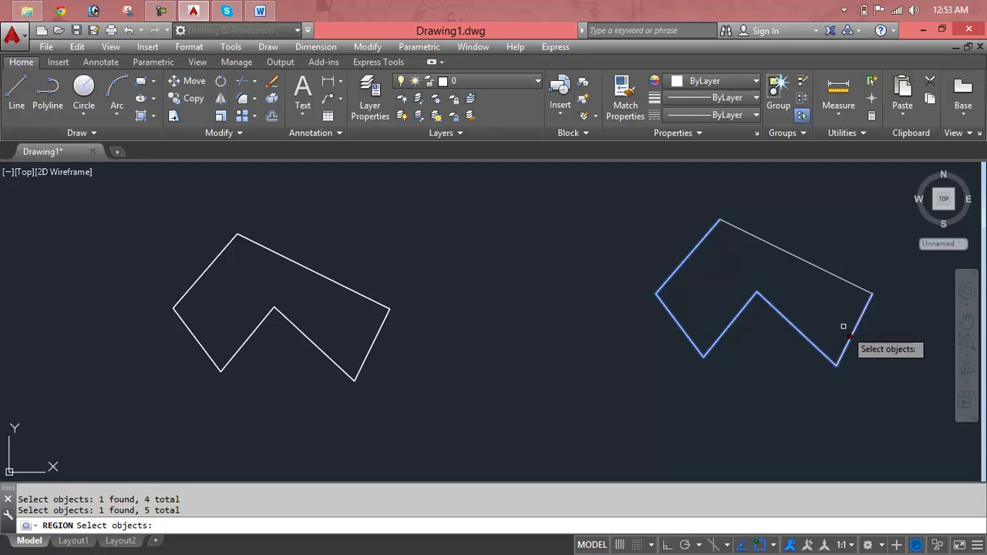
left_click(825, 272)
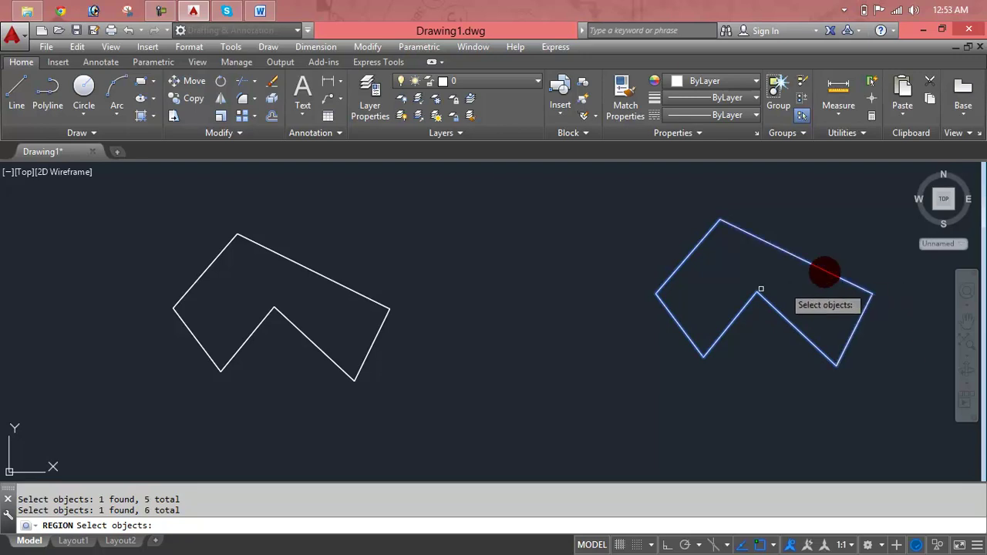
key("Return")
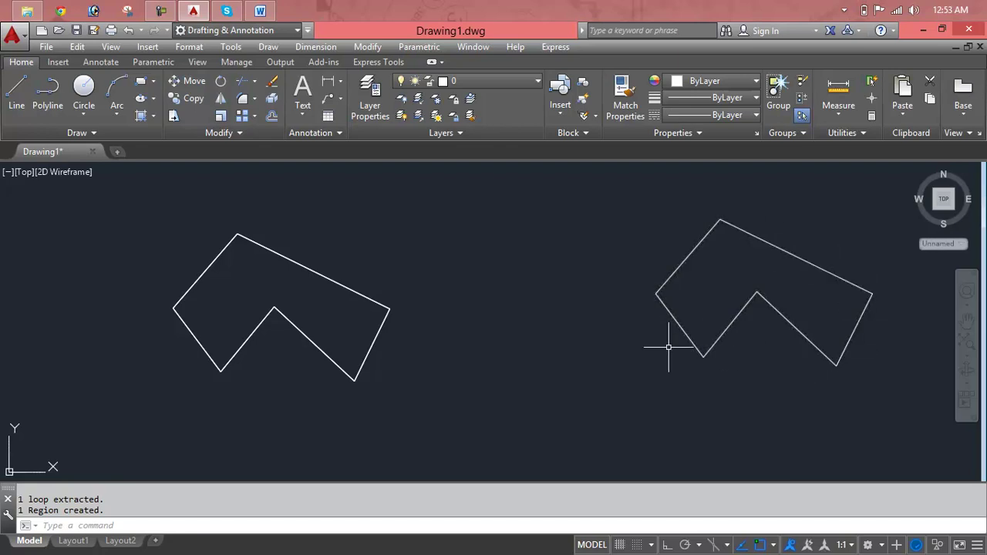
key("Escape")
key("Escape")
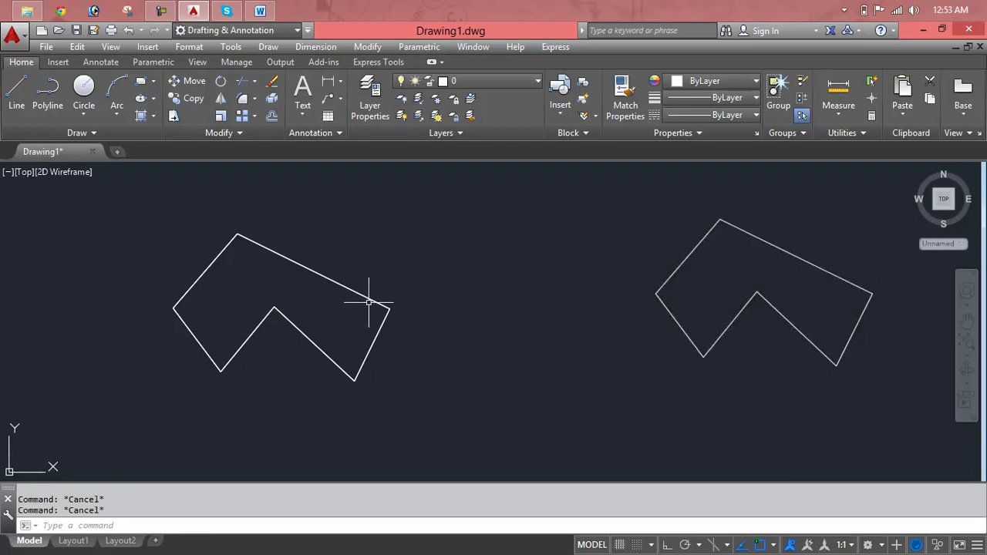
- Move the boundary polyline from its bottom corner to above, between the chevrons
type("m")
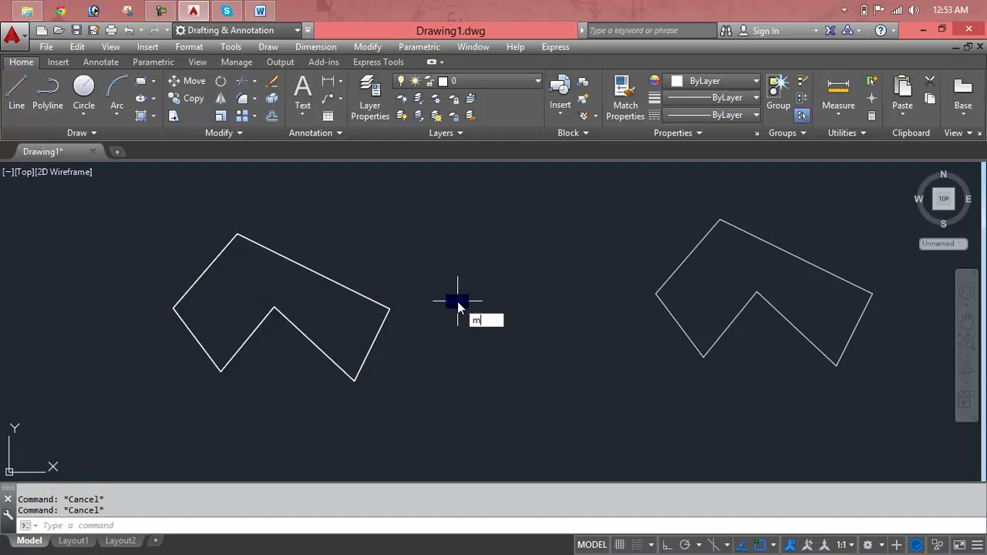
key("Return")
left_click(393, 307)
right_click(389, 306)
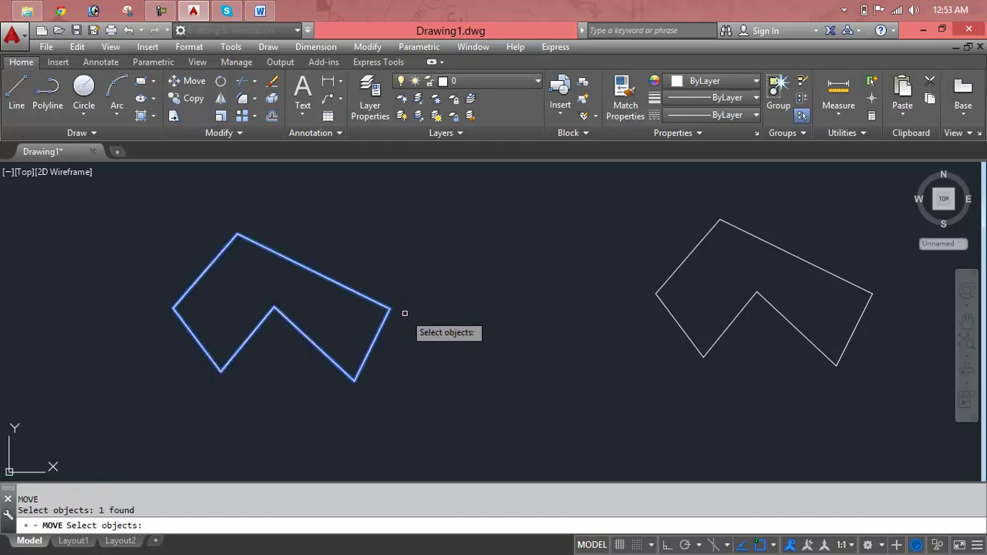
left_click(354, 380)
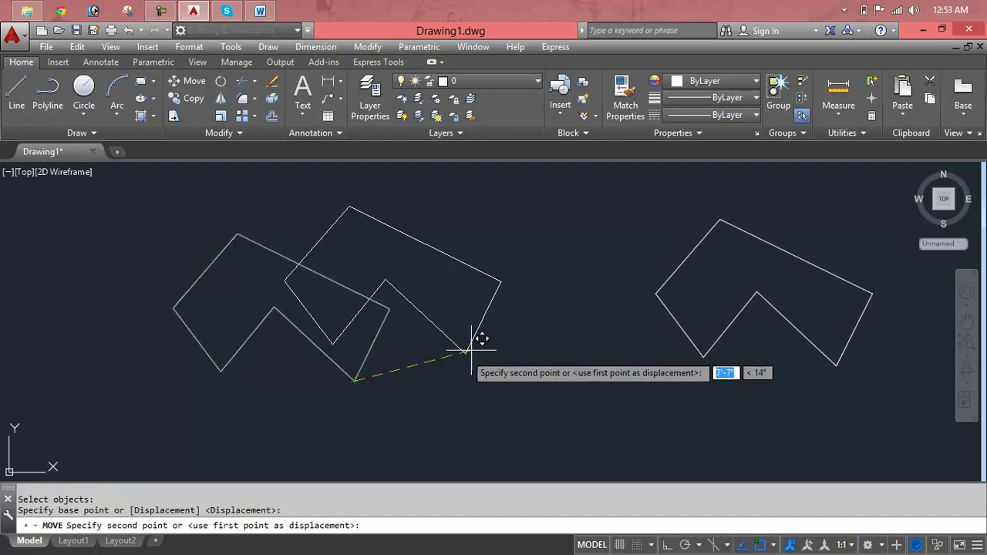
key("Escape")
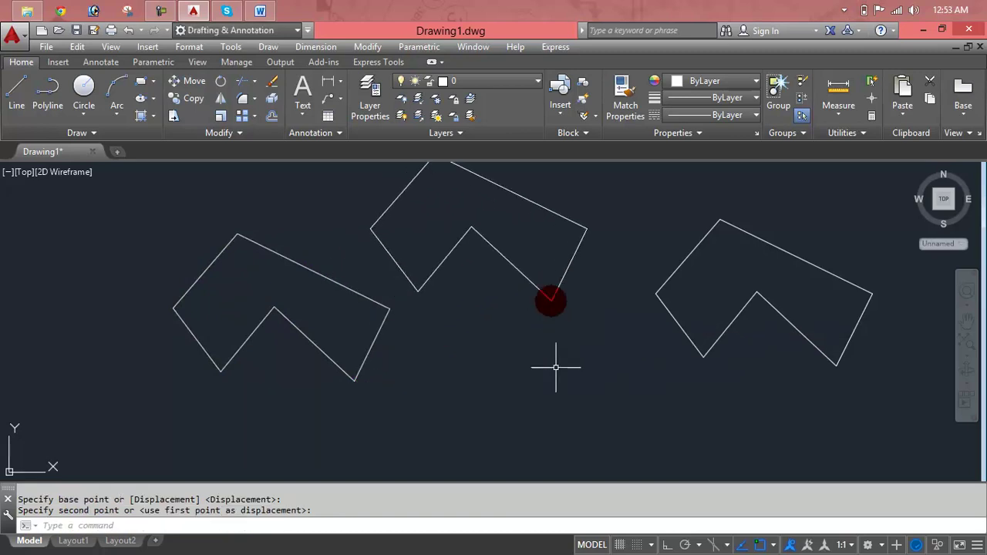
key("Escape")
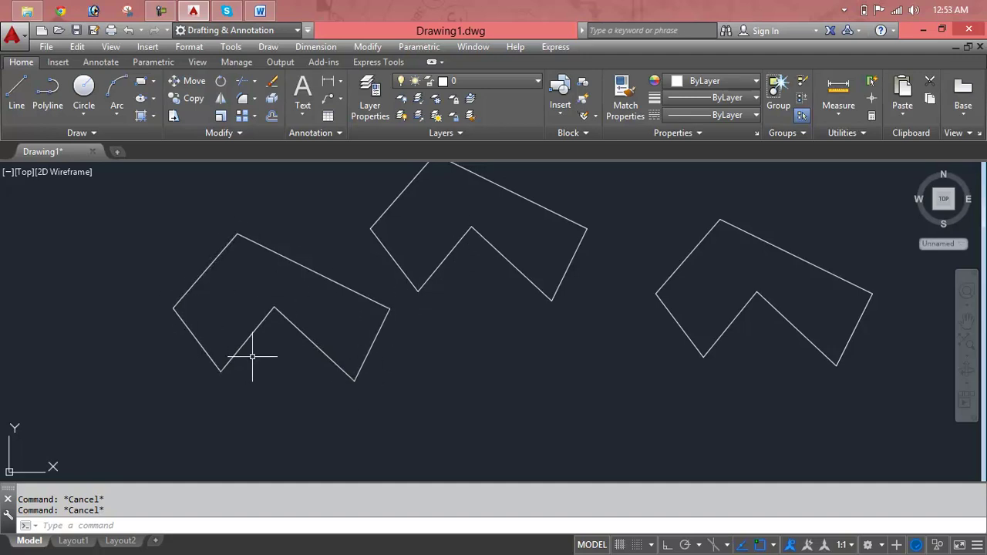
left_click(507, 262)
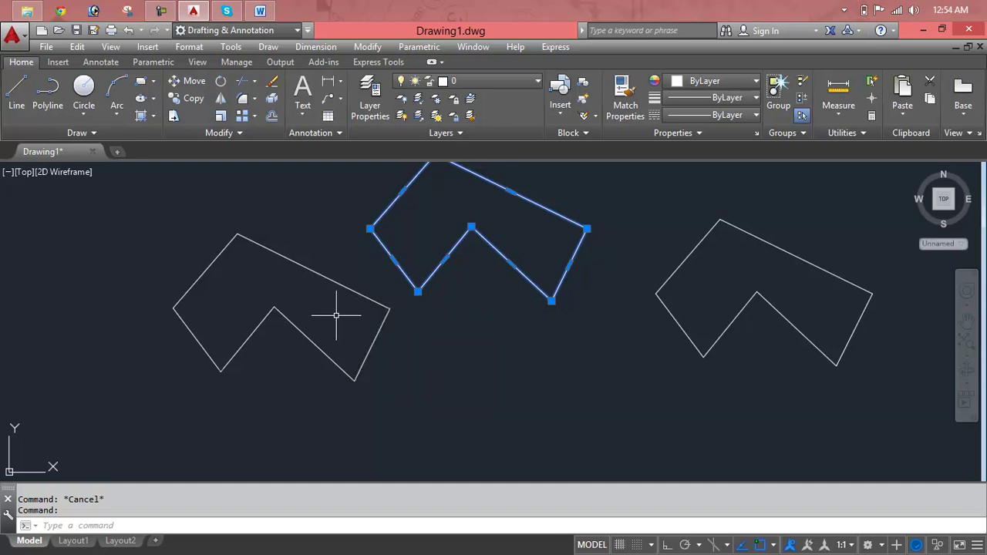
- Move the right chevron region from its lower corner down below the middle polyline
key("Escape")
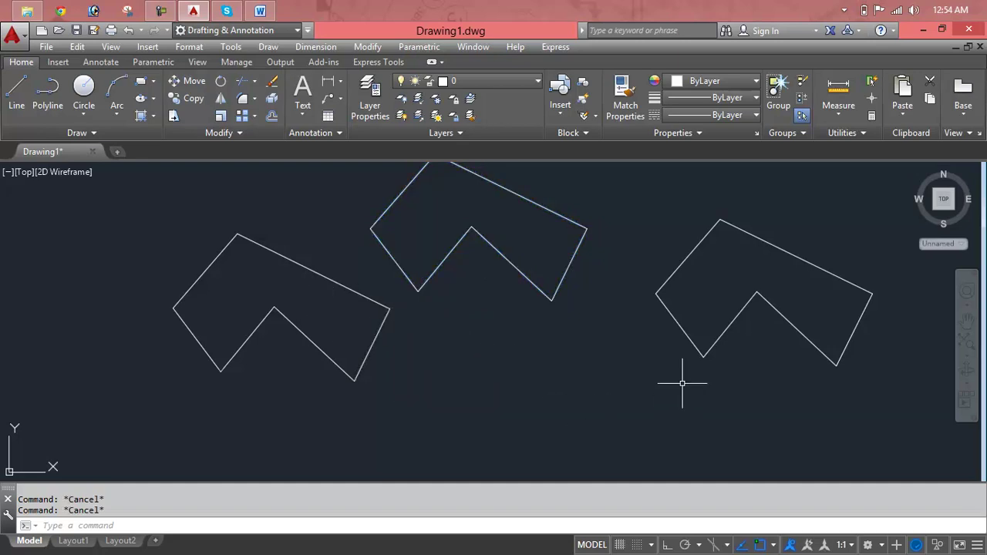
left_click(682, 383)
type("m")
key("Return")
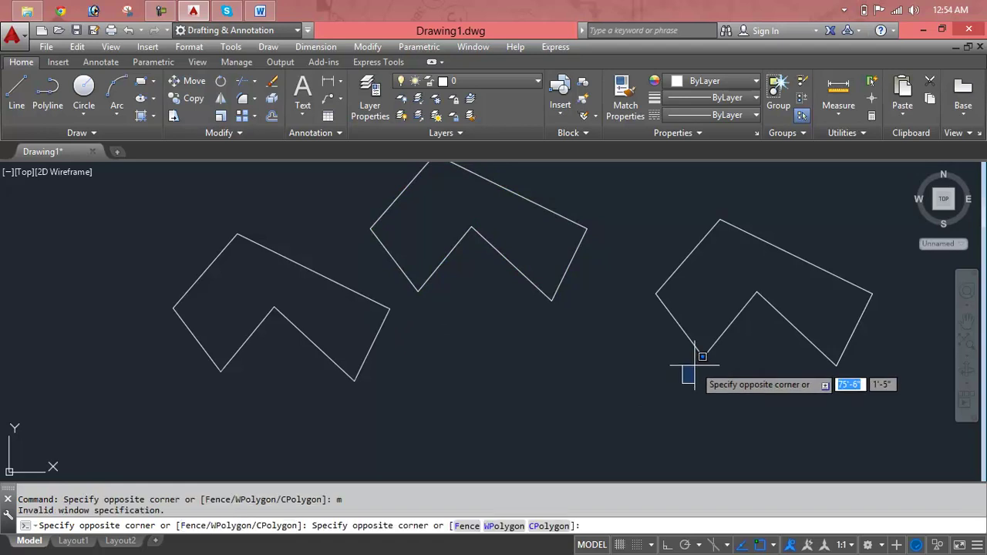
key("Escape")
key("Escape")
type("m")
key("Return")
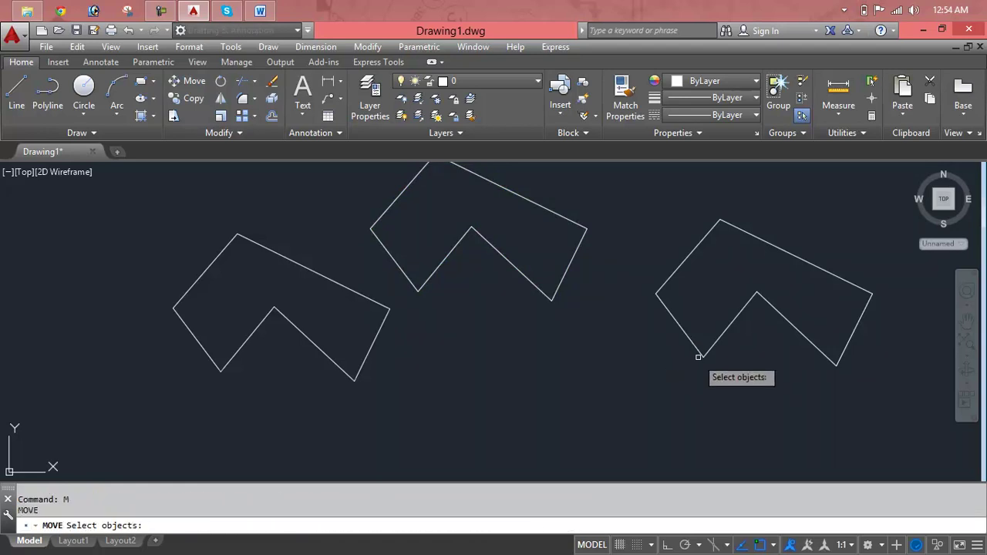
left_click(697, 351)
key("Return")
left_click(703, 356)
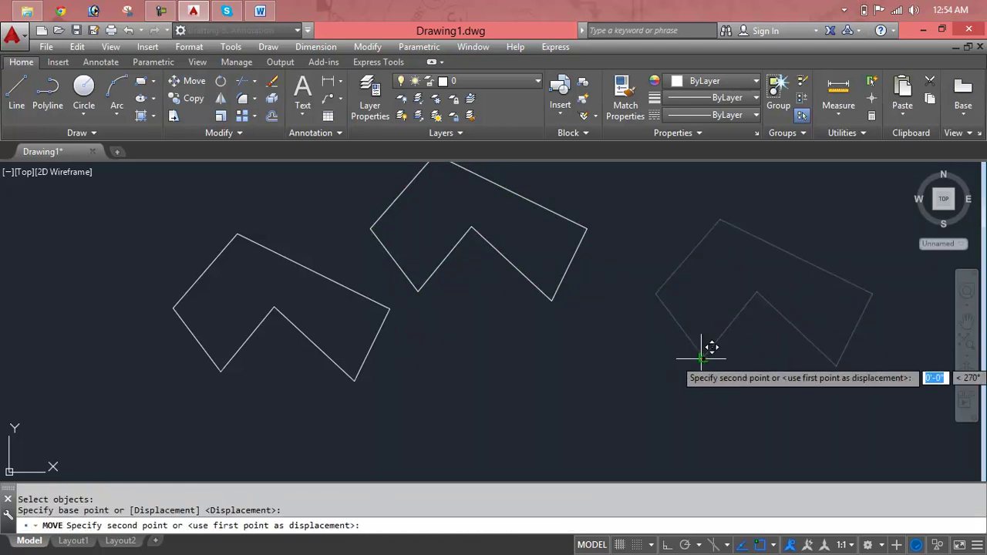
left_click(495, 453)
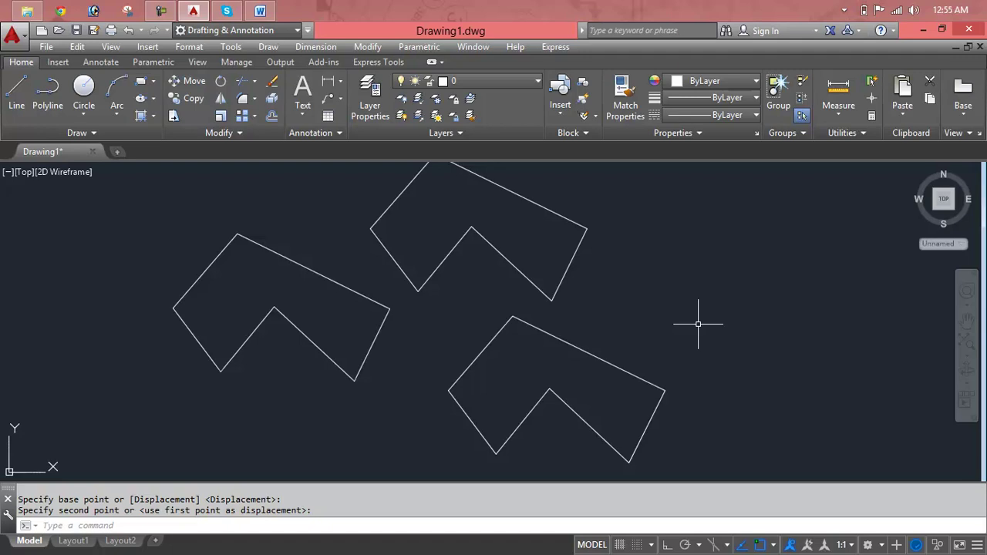
scroll(698, 323, "down", 4)
- Window-select the three chevrons (8 objects) and delete them, leaving Drawing1.dwg empty
left_click(764, 177)
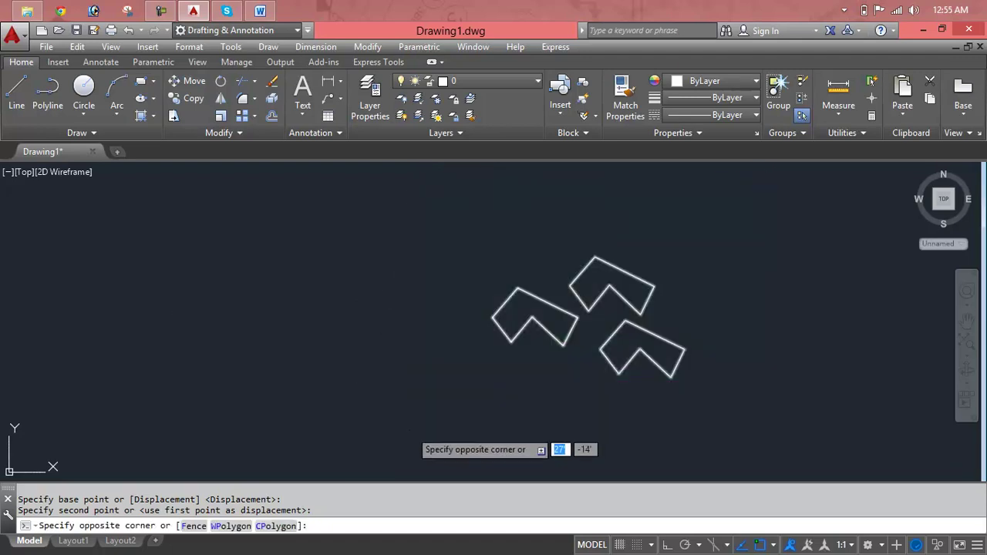
left_click(411, 430)
key("Delete")
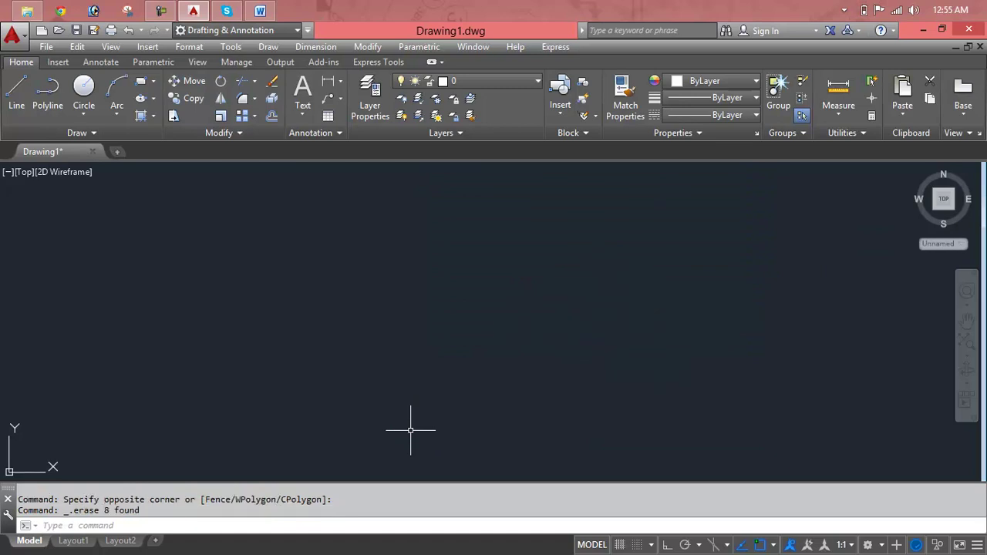